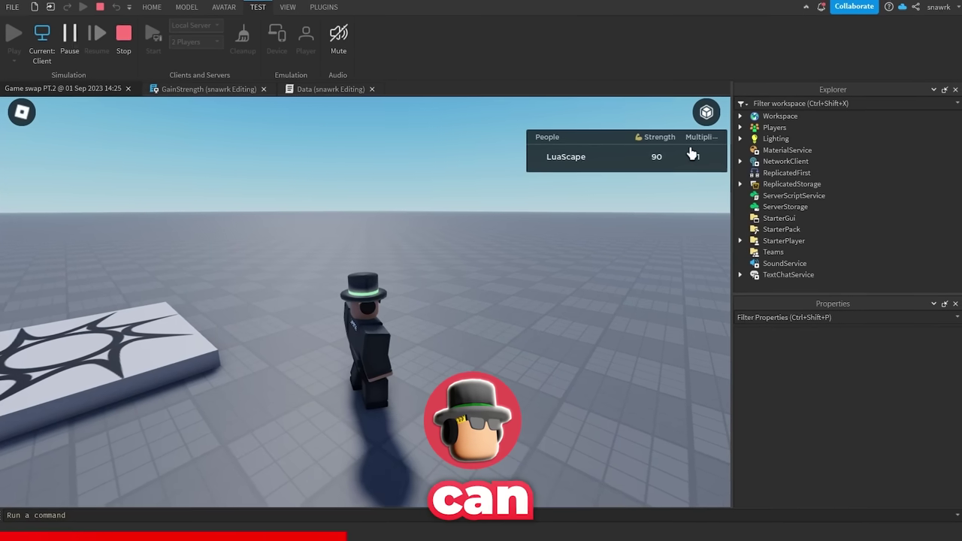
Walk the character forward across the baseplate in the running playtest
key("w")
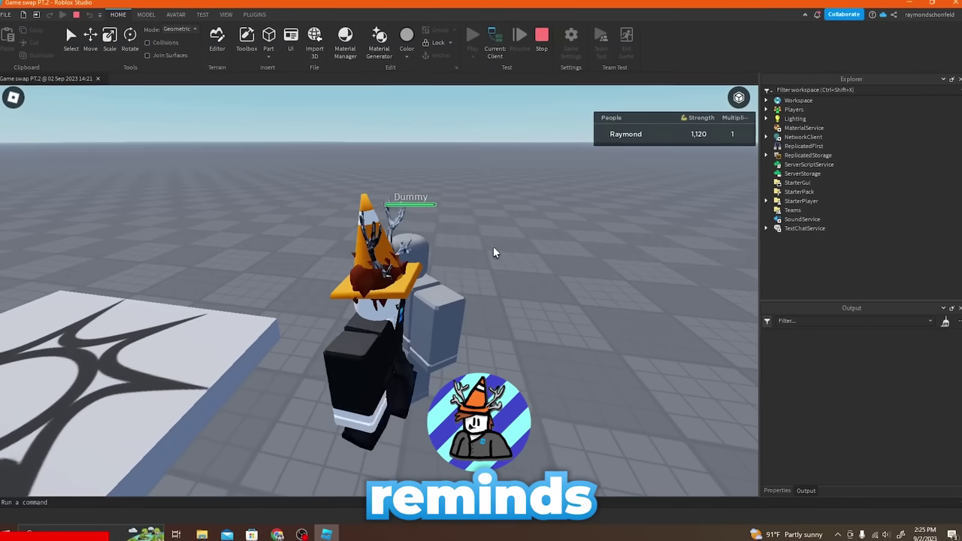
Punch beside the Dummy and move around it so Strength climbs to 1,130
left_click(493, 245)
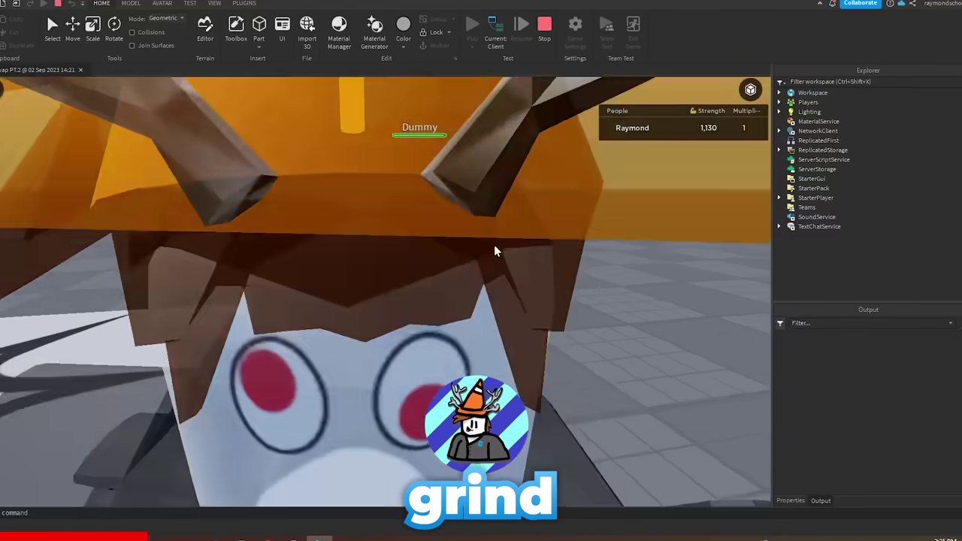
key("w")
scroll(368, 291, "down", 3)
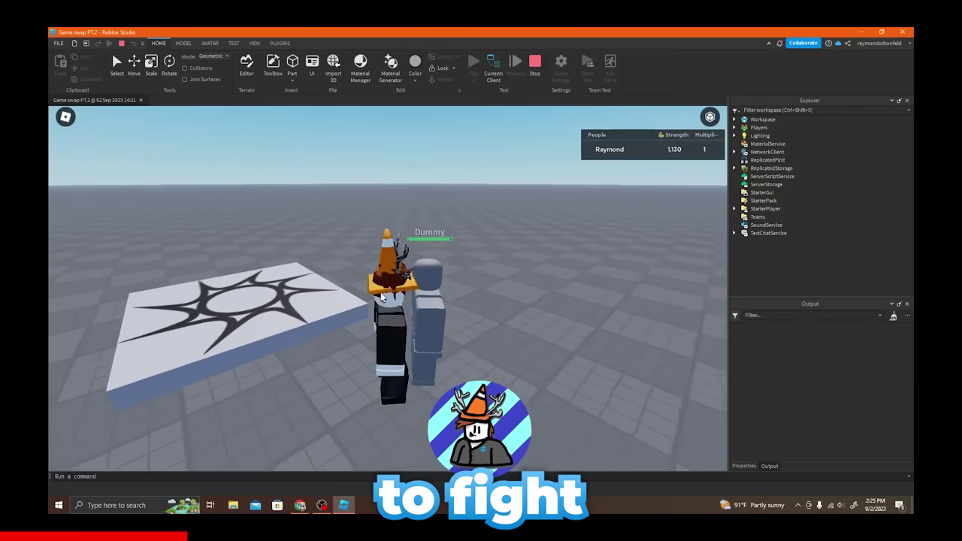
key("s")
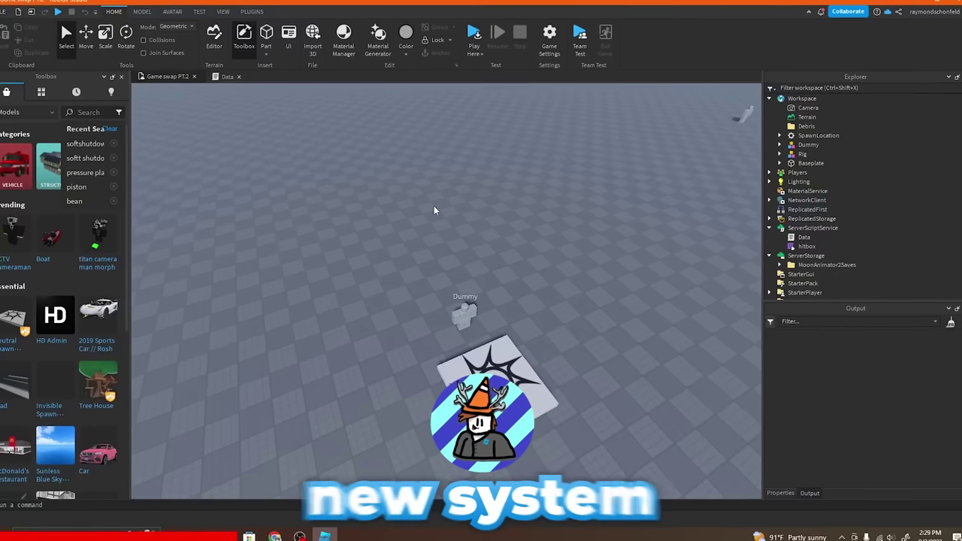
Reposition the editor view and start a Toolbox search for a dumbbell model with 'd'
key("e")
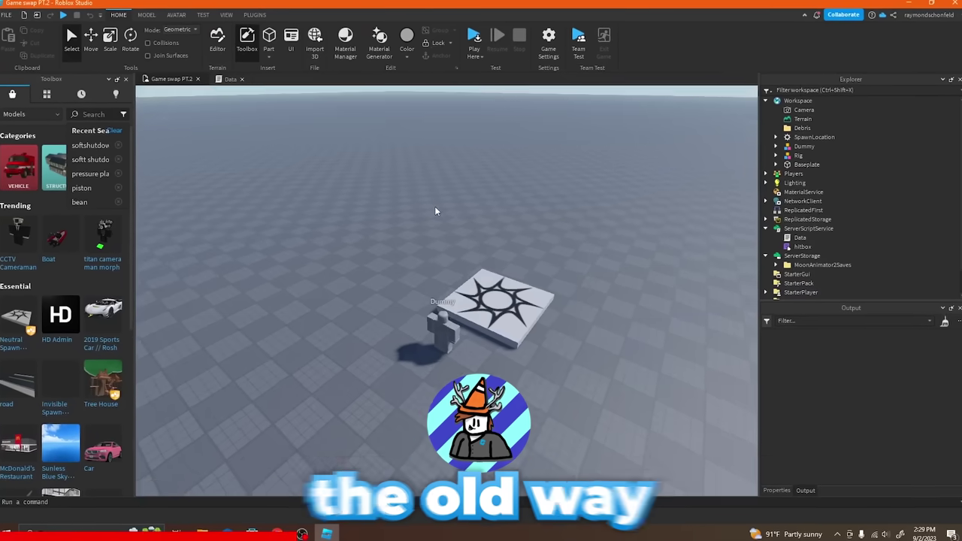
key("e")
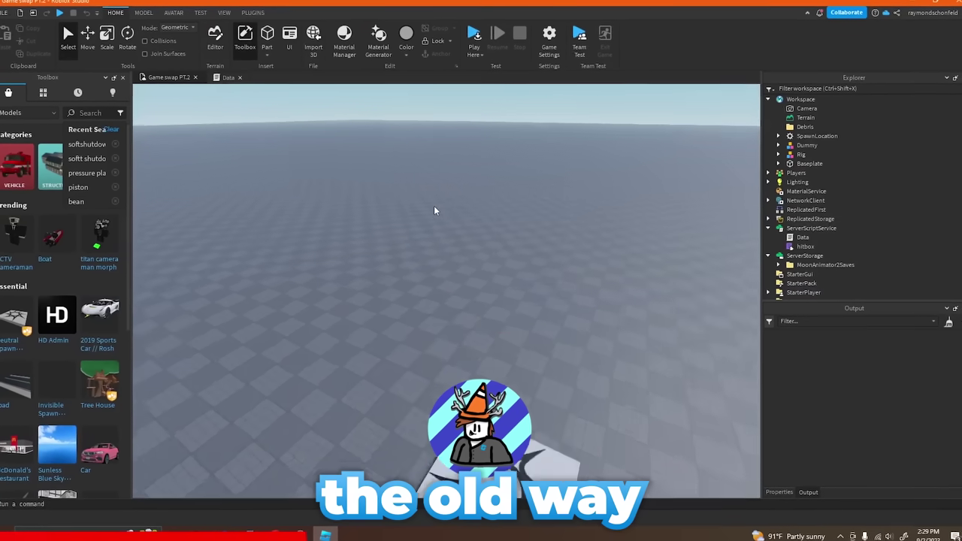
key("q")
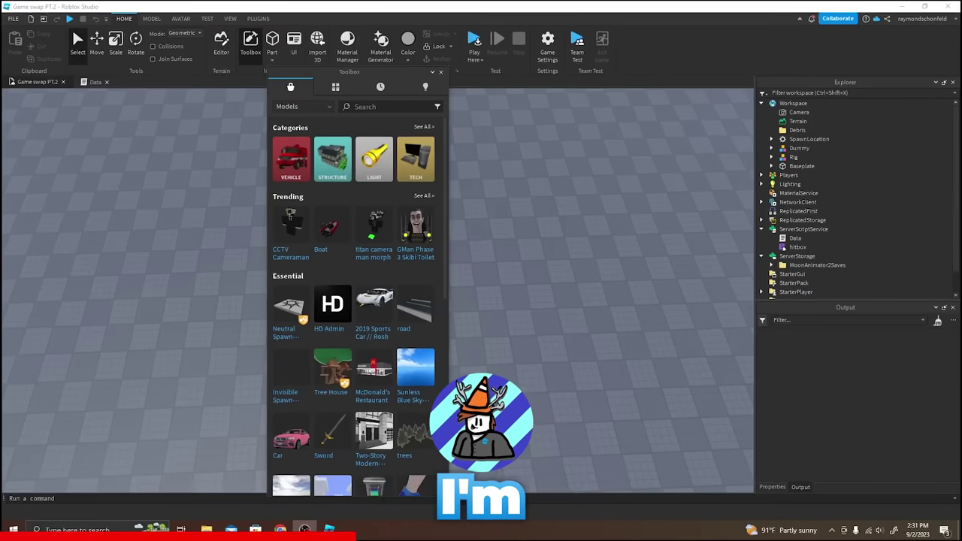
left_click(391, 107)
type("d")
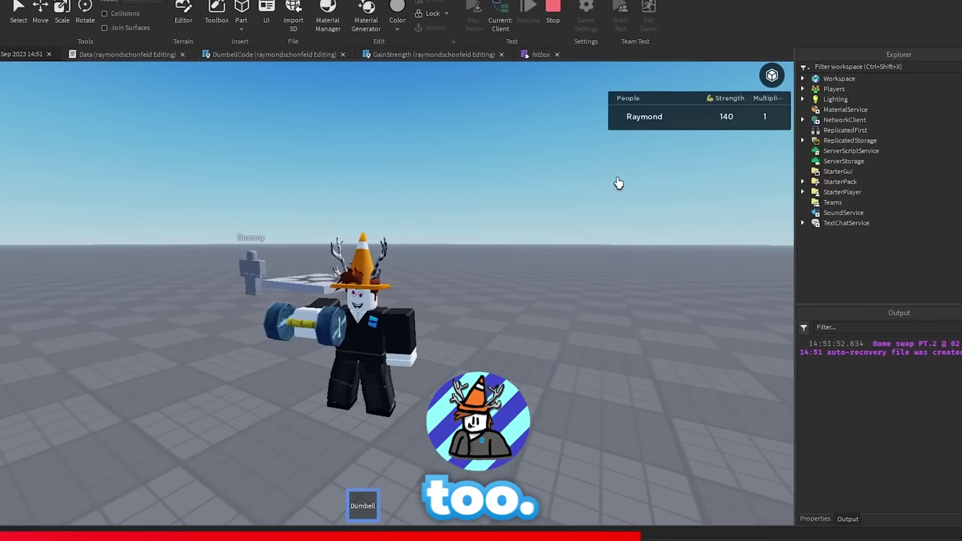
Equip the dumbbell and do several curls near the Dummy to raise Strength
key("w")
key("1")
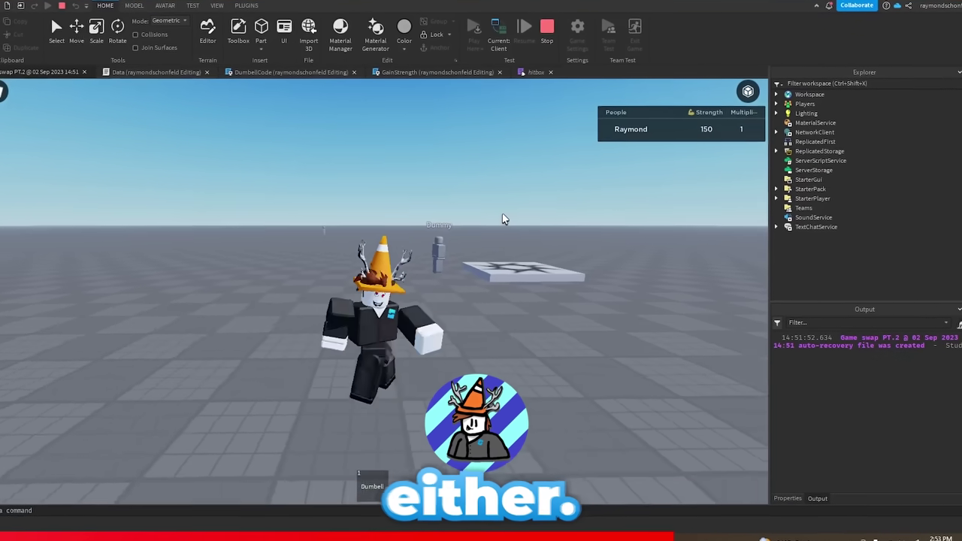
key("w")
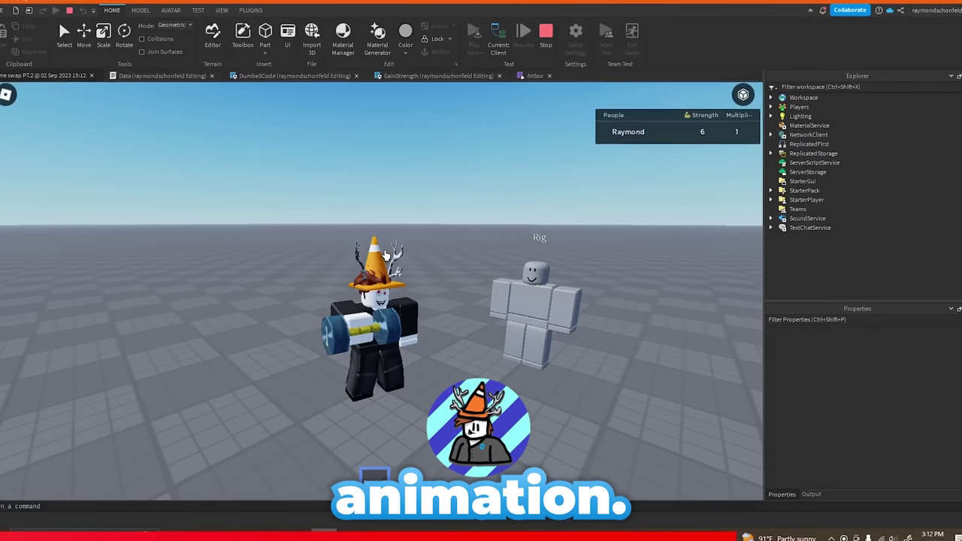
left_click(383, 256)
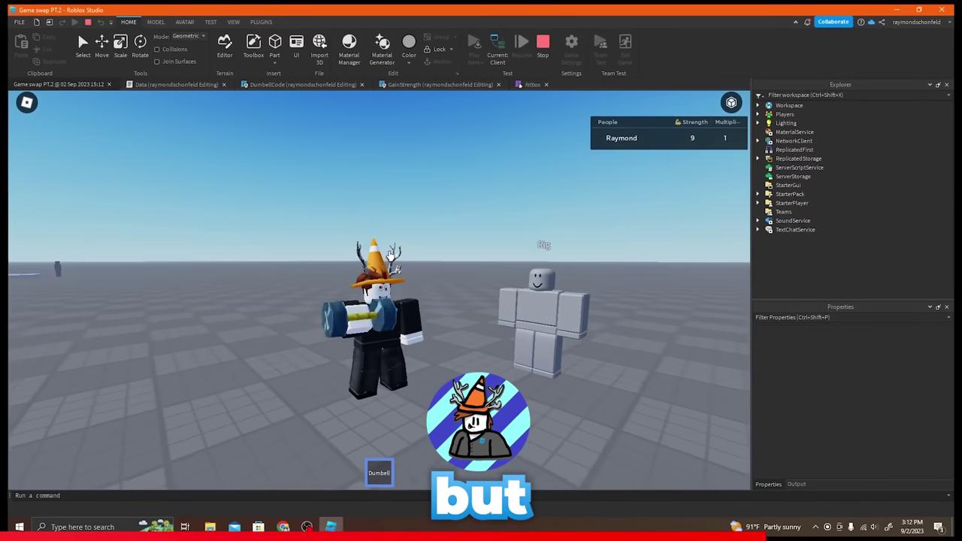
left_click(390, 256)
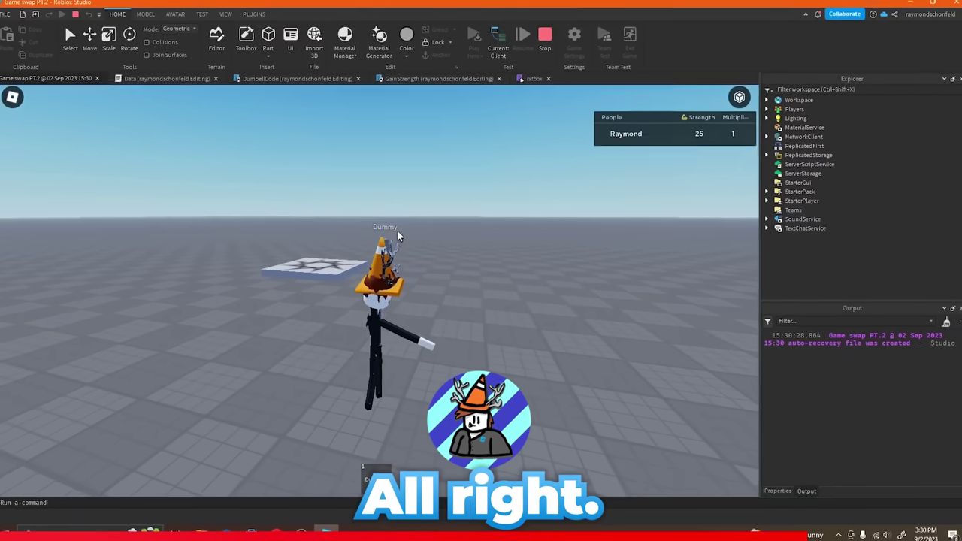
key("1")
left_click(434, 206)
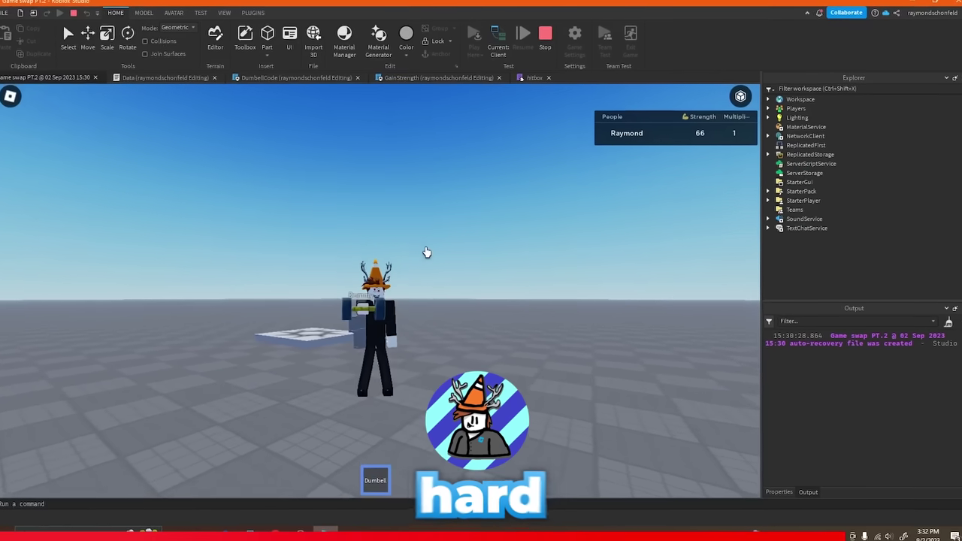
key("a")
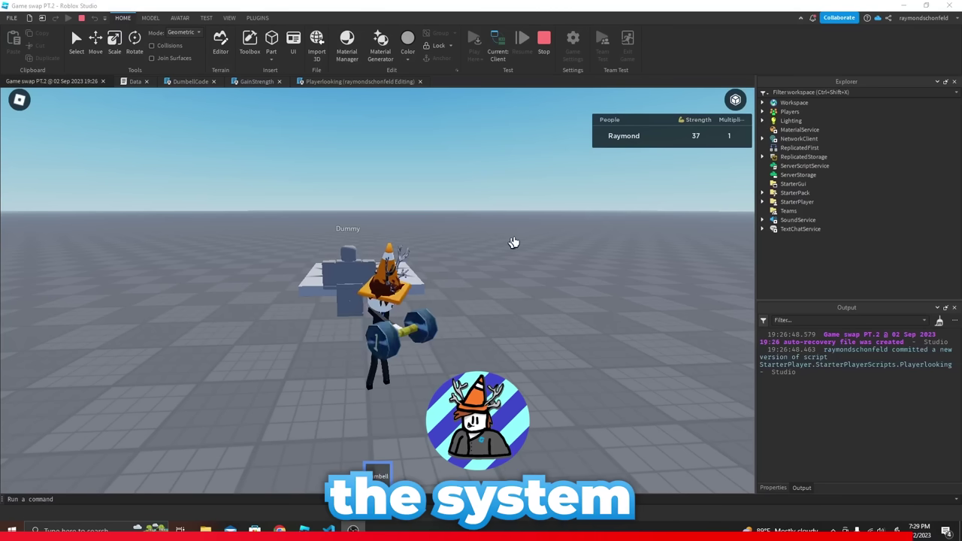
key("a")
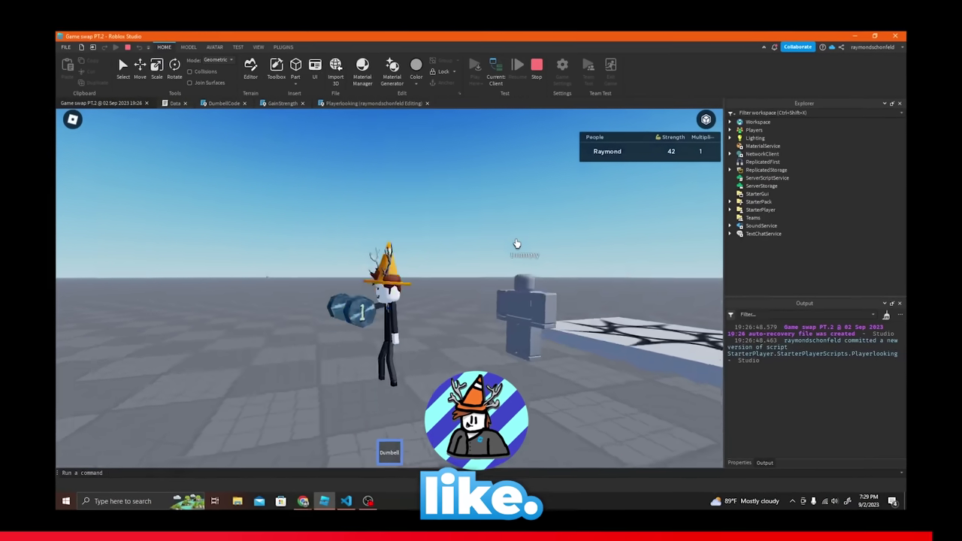
left_click(520, 239)
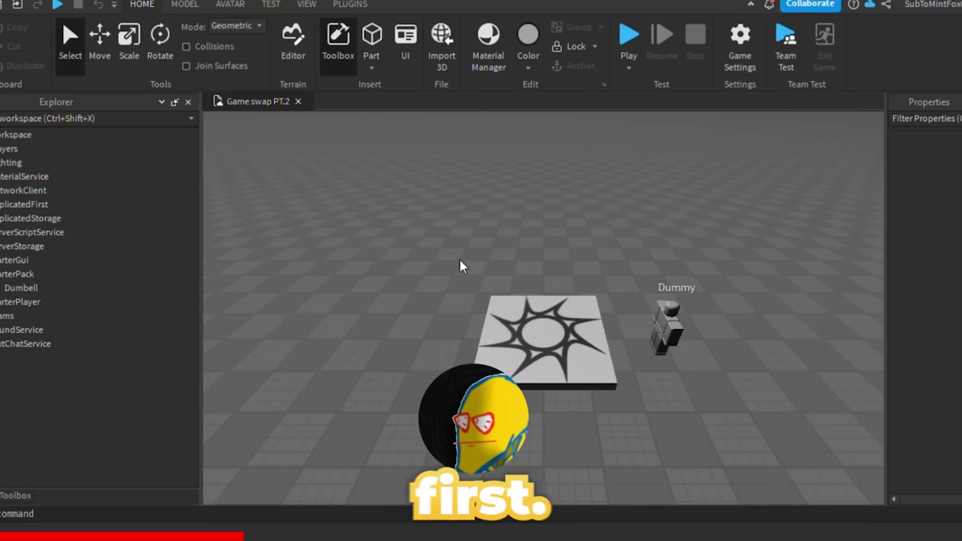
Move the view in toward the Dummy and deselect the Dumbell model
right_click_drag(461, 266, 461, 266)
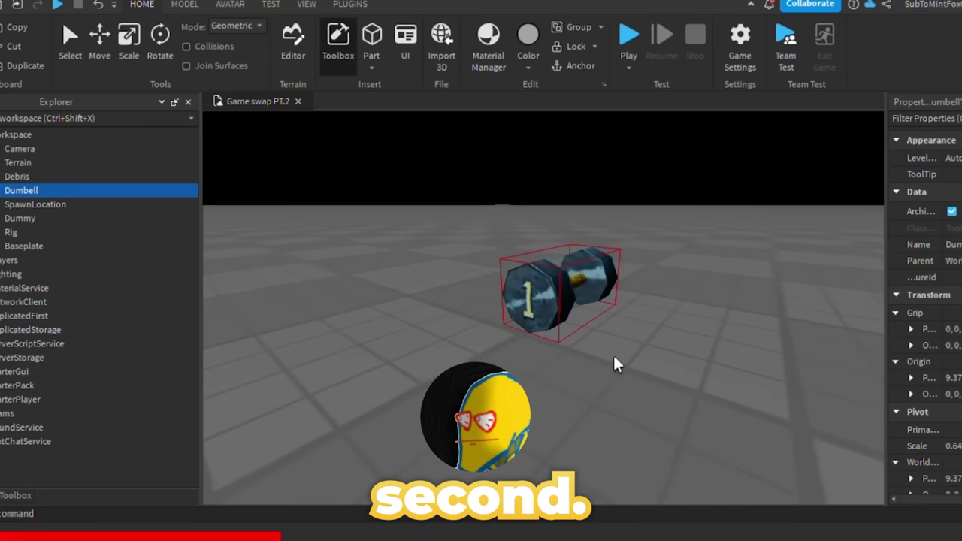
left_click(682, 373)
scroll(681, 369, "up", 5)
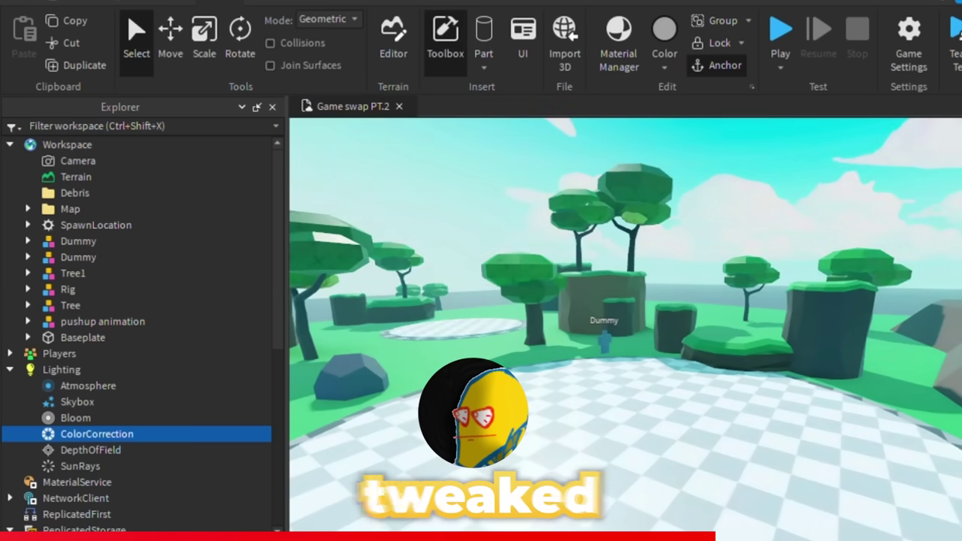
Select the Lighting service and turn the view toward the trees and platform
left_click(62, 369)
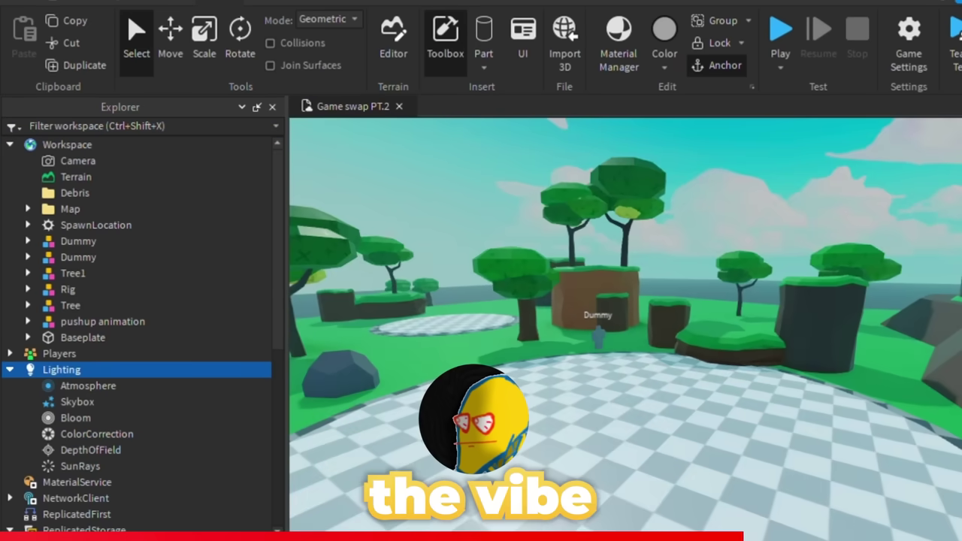
right_click_drag(391, 196, 327, 193)
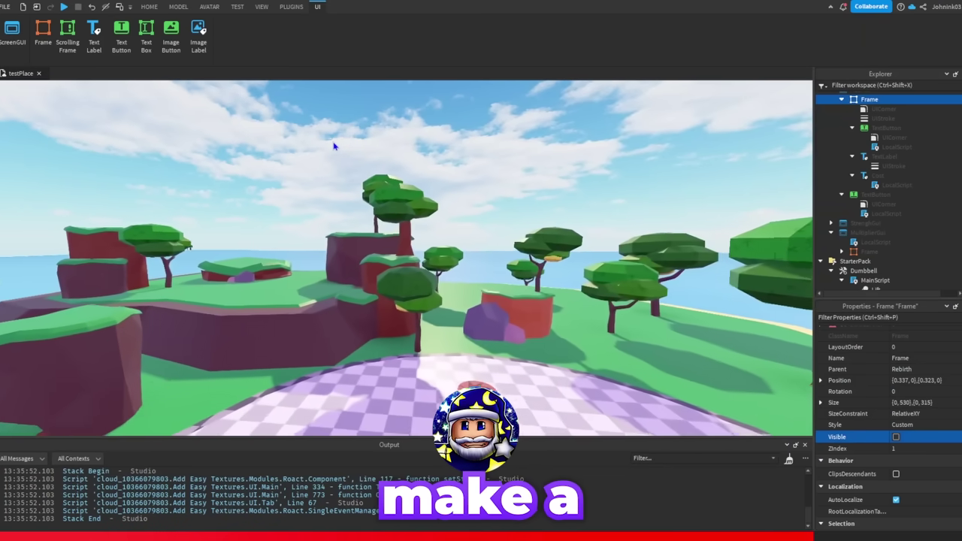
Fly the view across the island and move the character around the red pad
right_click_drag(334, 145, 337, 146)
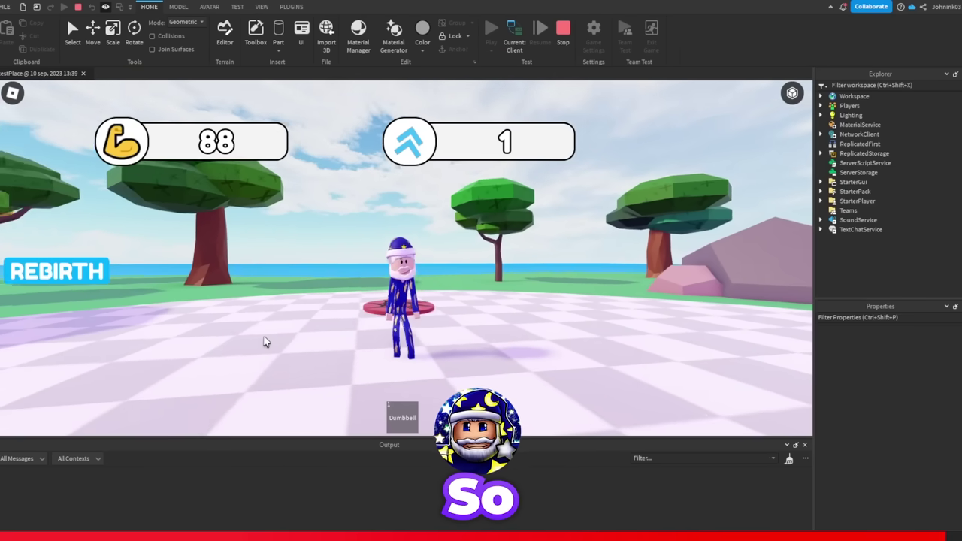
key("s")
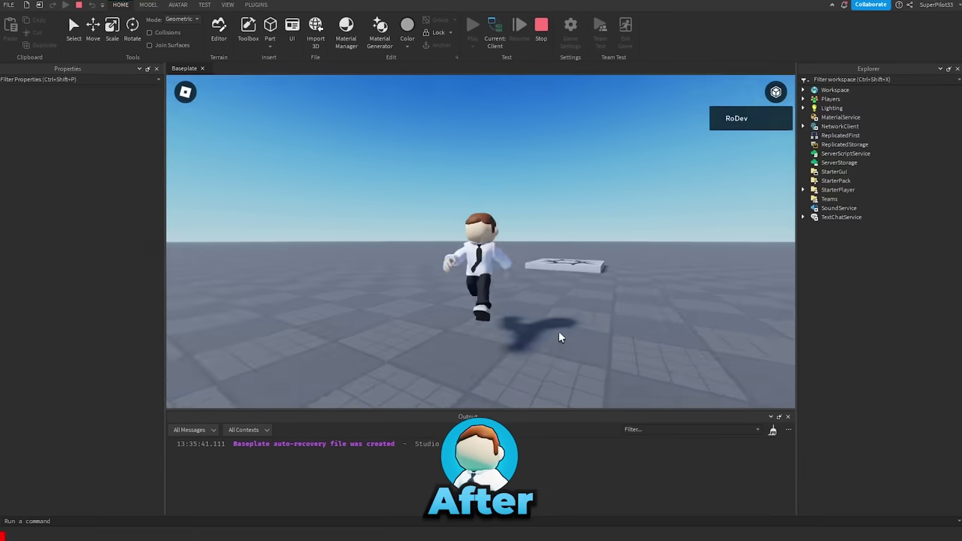
Walk the character around the baseplate with WASD, jumping twice along the way
key("s")
key("space")
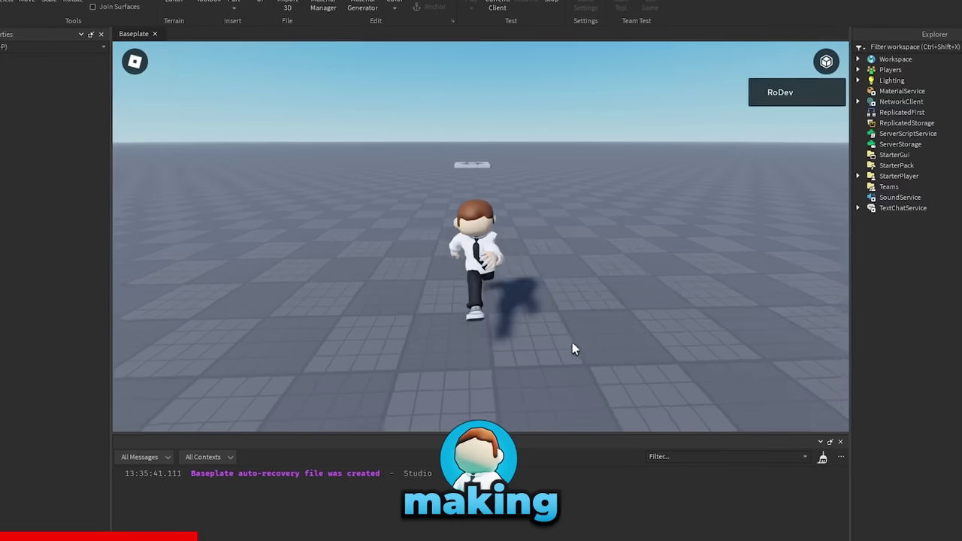
key("s")
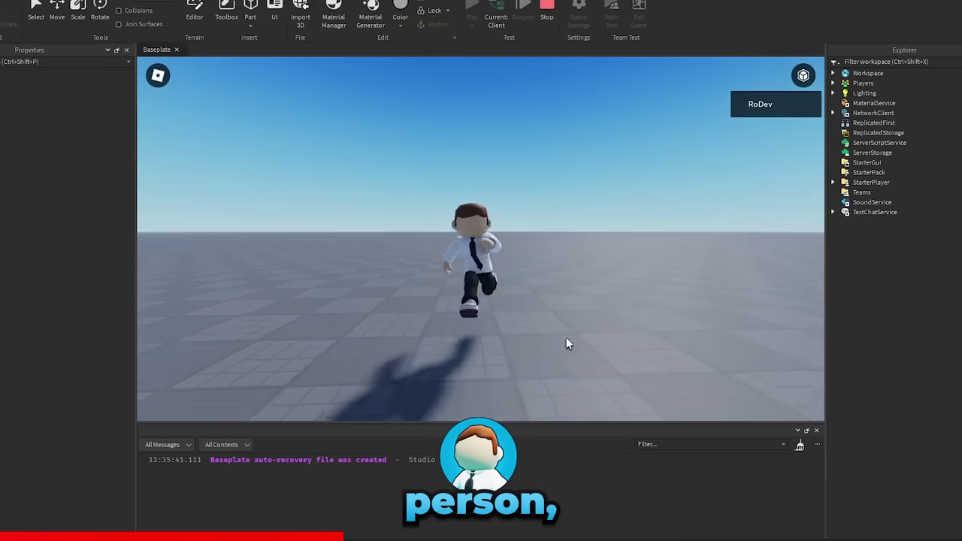
key("space")
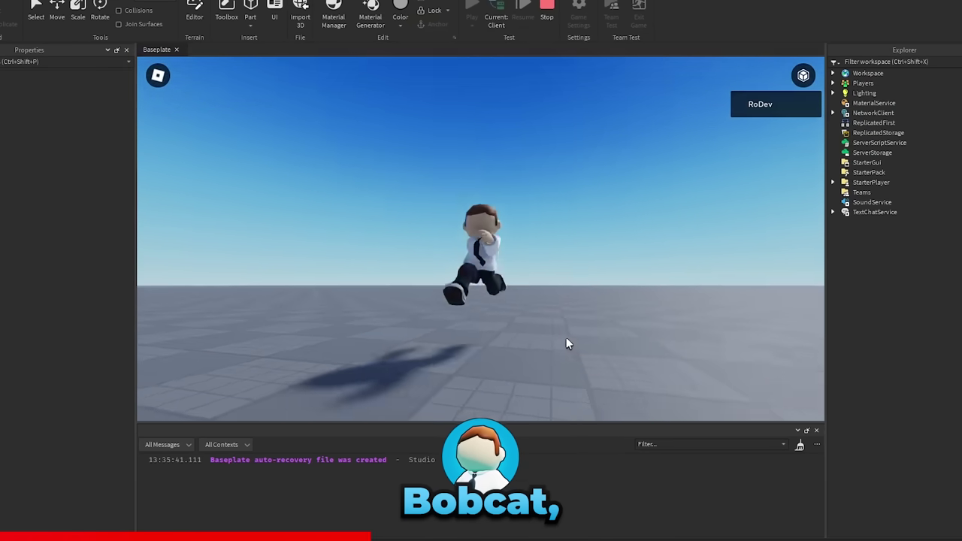
key("d")
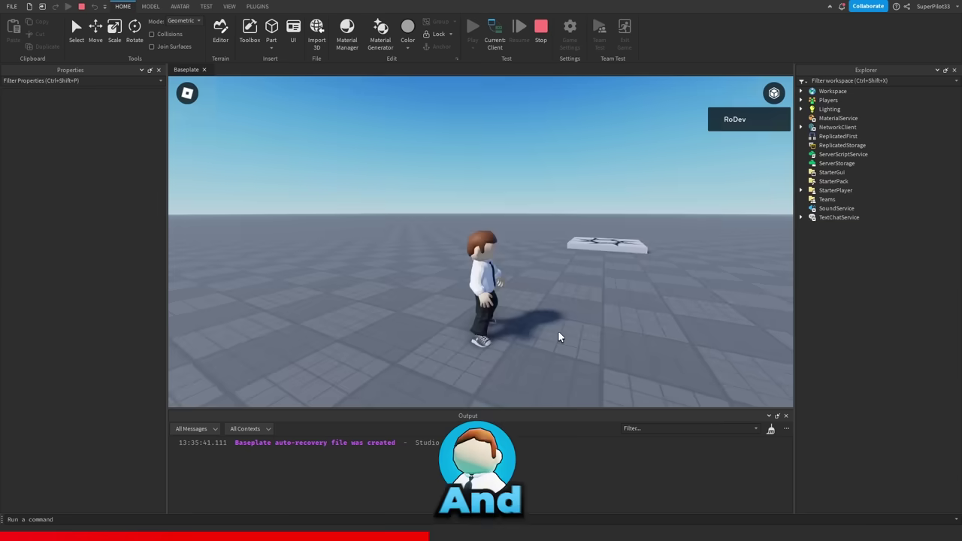
key("s")
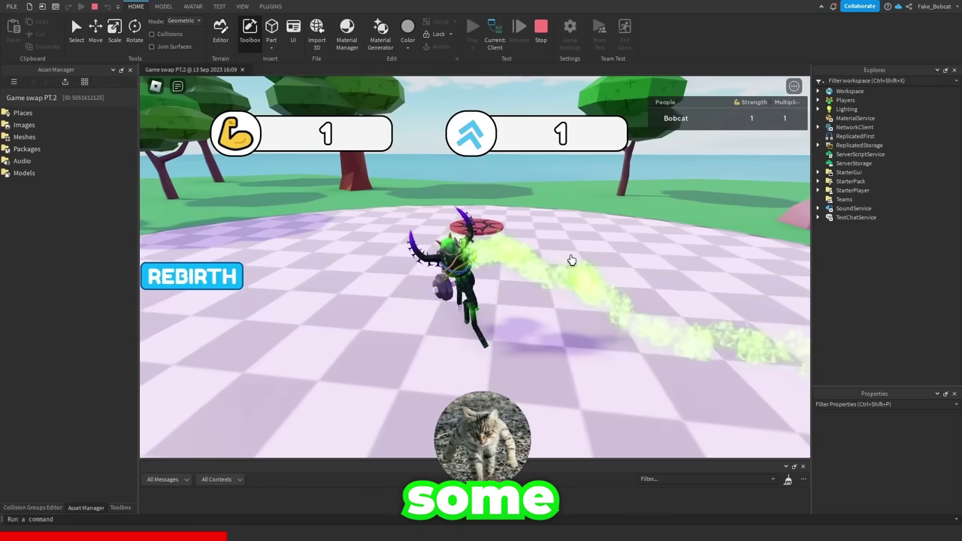
Lift the dumbbell seven times to build up Strength
left_click(572, 260)
left_click(571, 260)
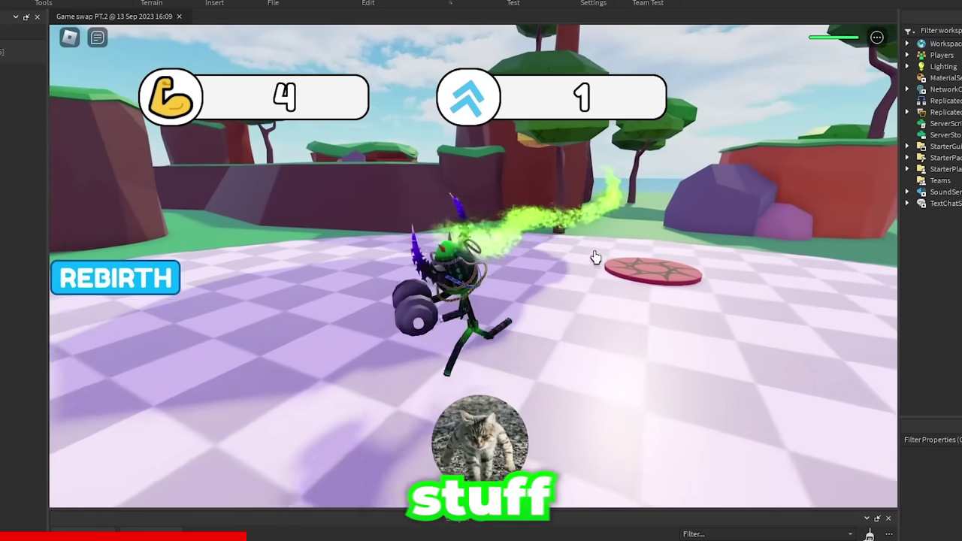
left_click(595, 257)
left_click(646, 160)
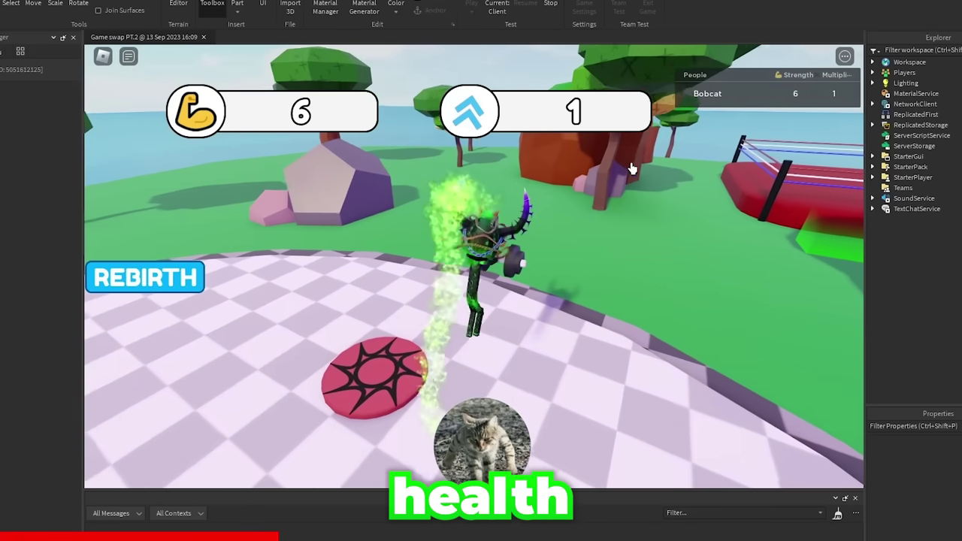
left_click(632, 169)
left_click(632, 169)
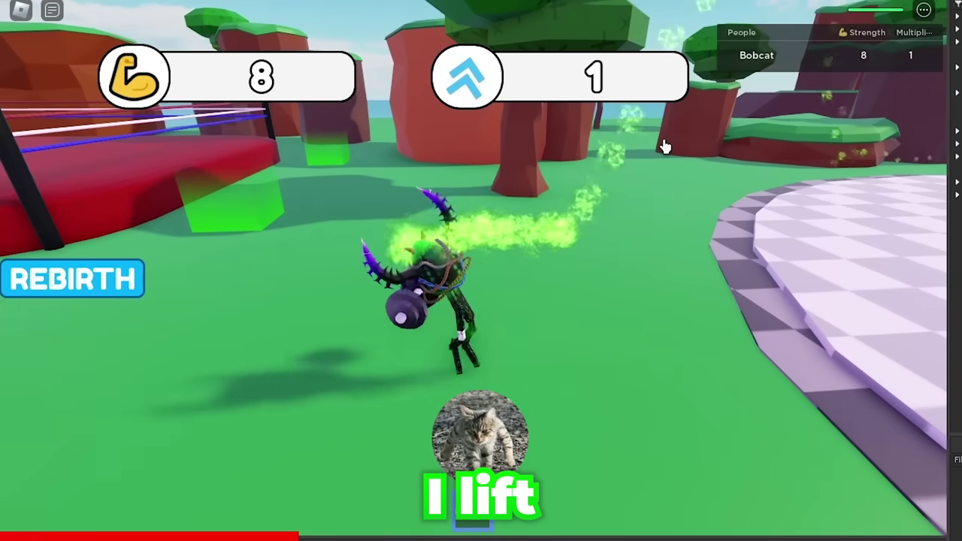
left_click(664, 146)
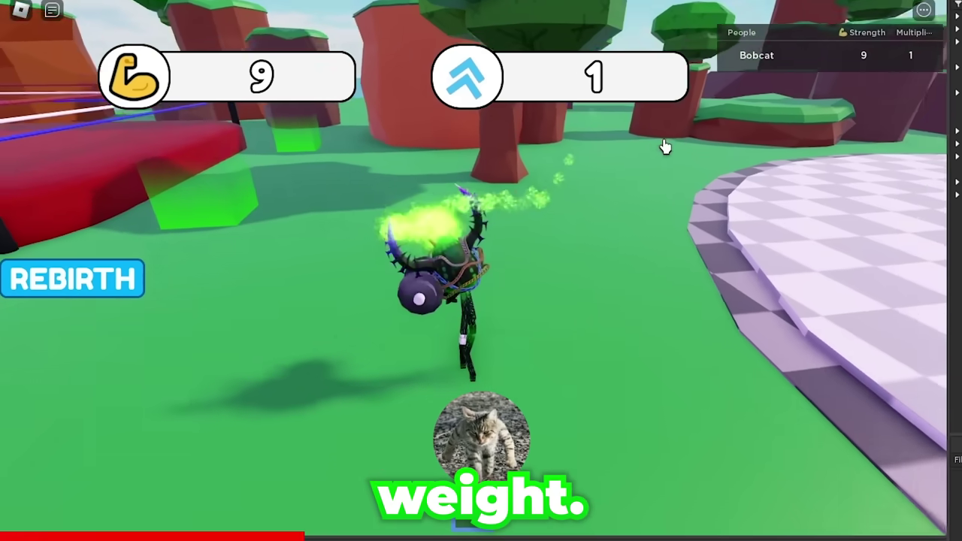
Confirm a rebirth from the rebirth panel, then lift the dumbbell four more times
left_click(756, 55)
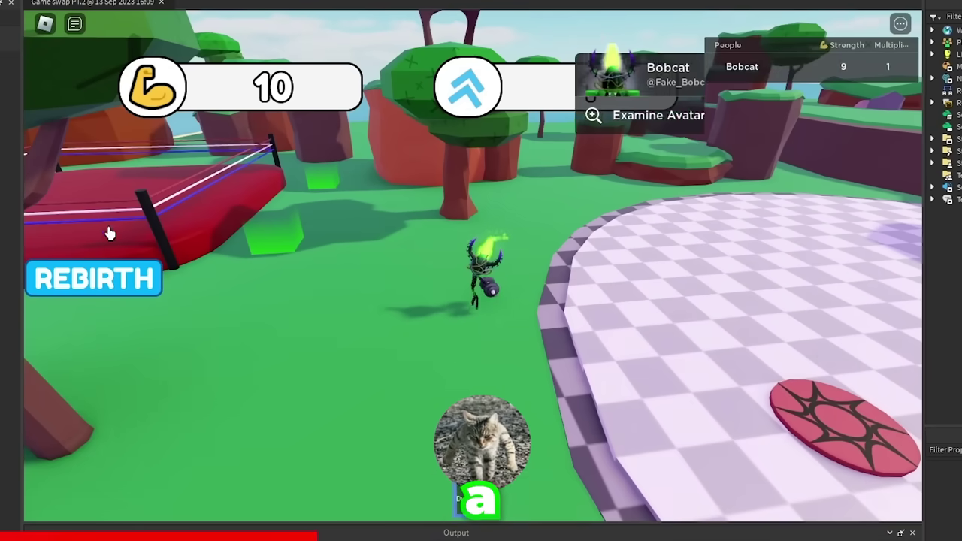
left_click(112, 275)
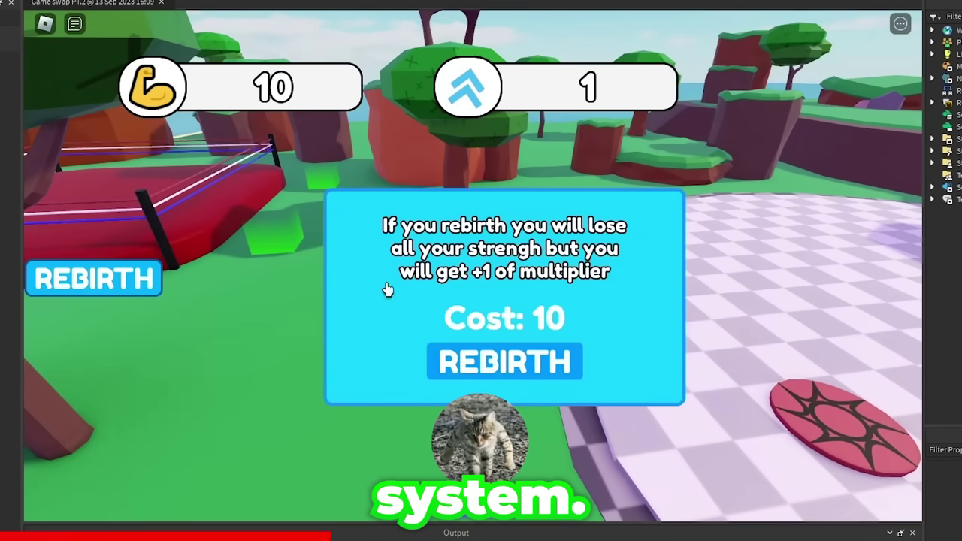
left_click(505, 362)
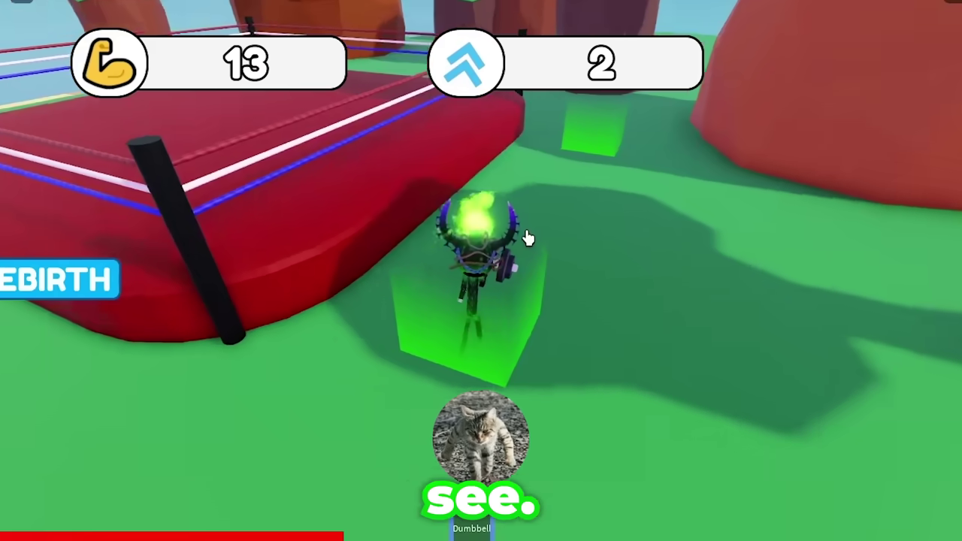
left_click(526, 240)
left_click(520, 242)
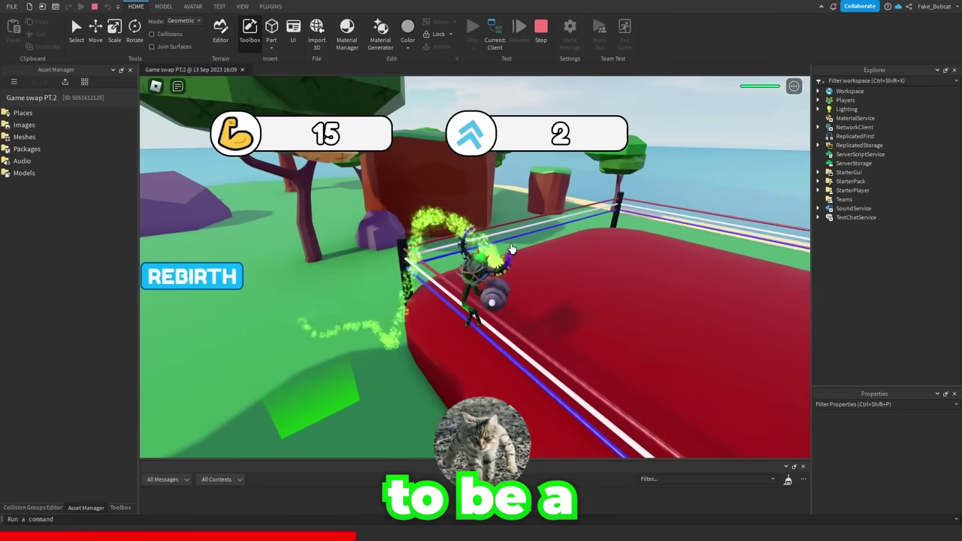
left_click(512, 248)
left_click(511, 248)
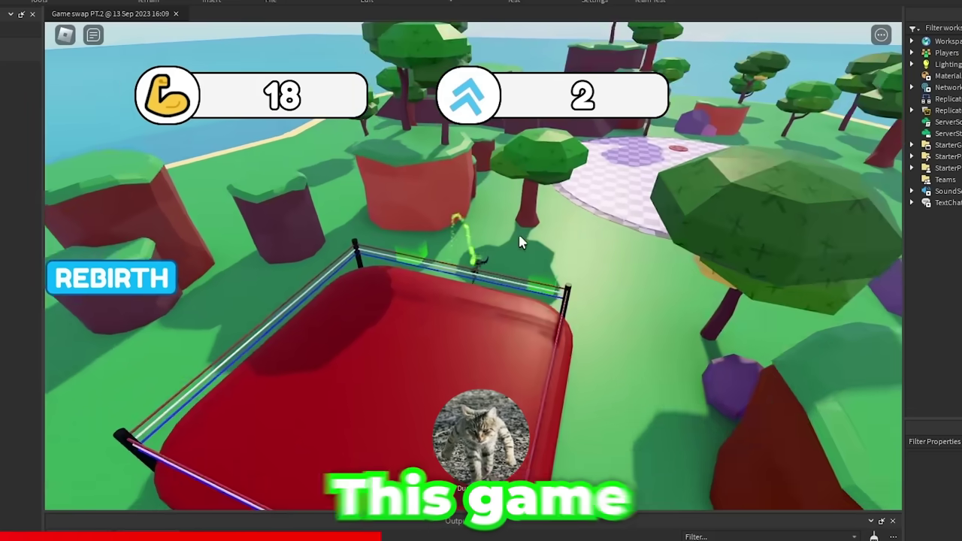
Run to the checkered platform and green training pad, then view a player's leaderboard avatar card
key("w")
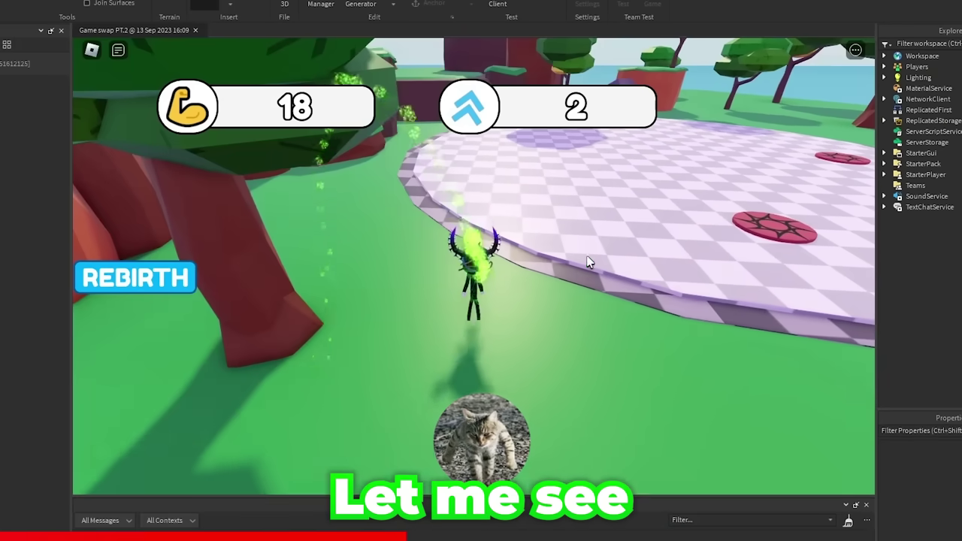
key("w")
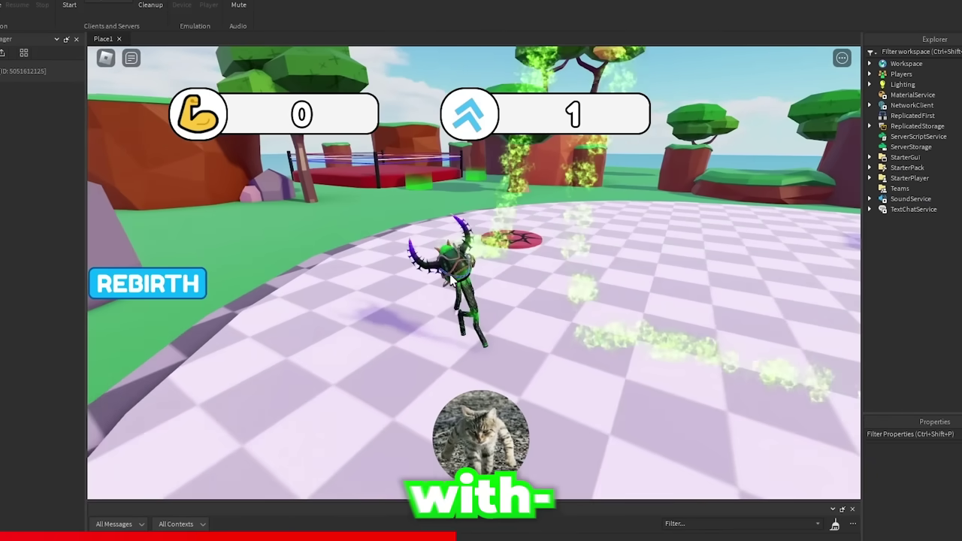
key("w")
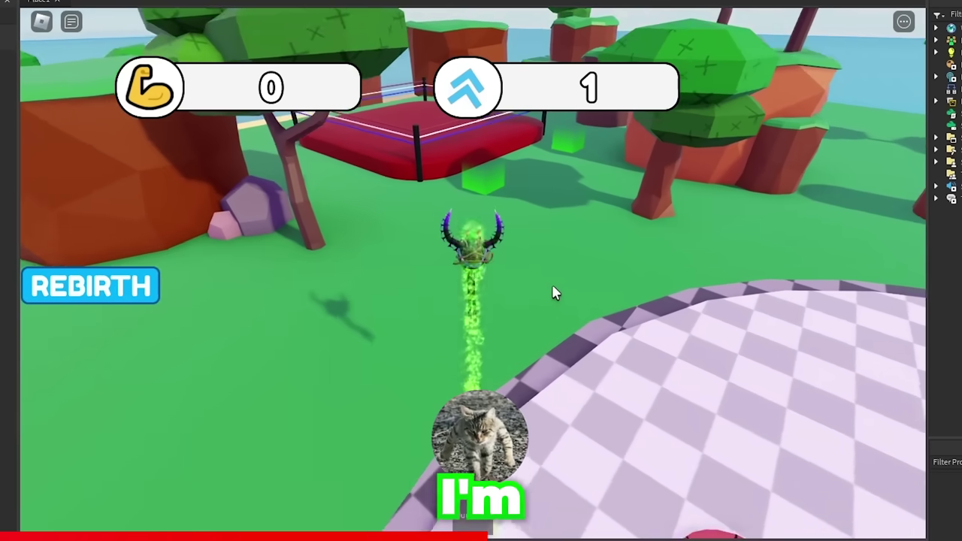
key("w")
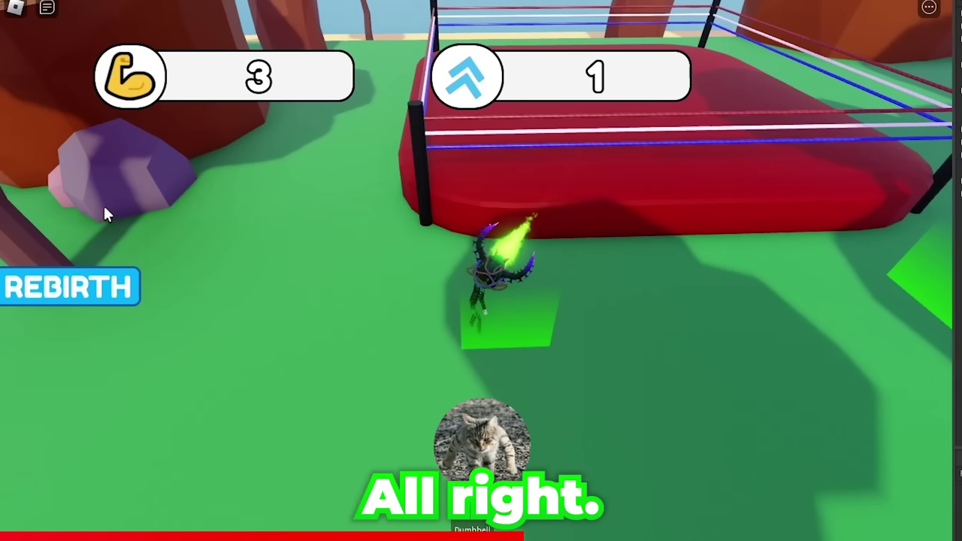
key("w")
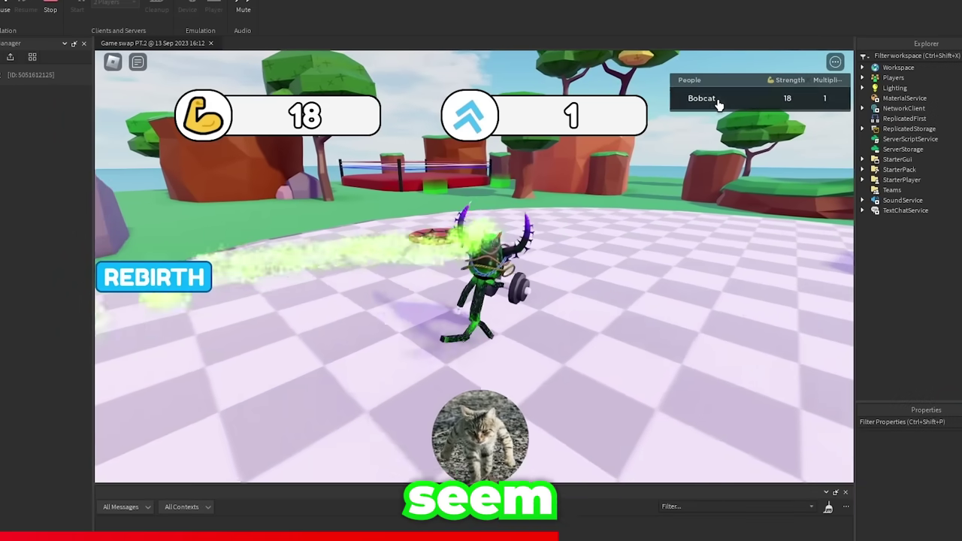
left_click(707, 98)
Run around the arena, lifting the dumbbell and punching near the dummy to raise strength
key("w")
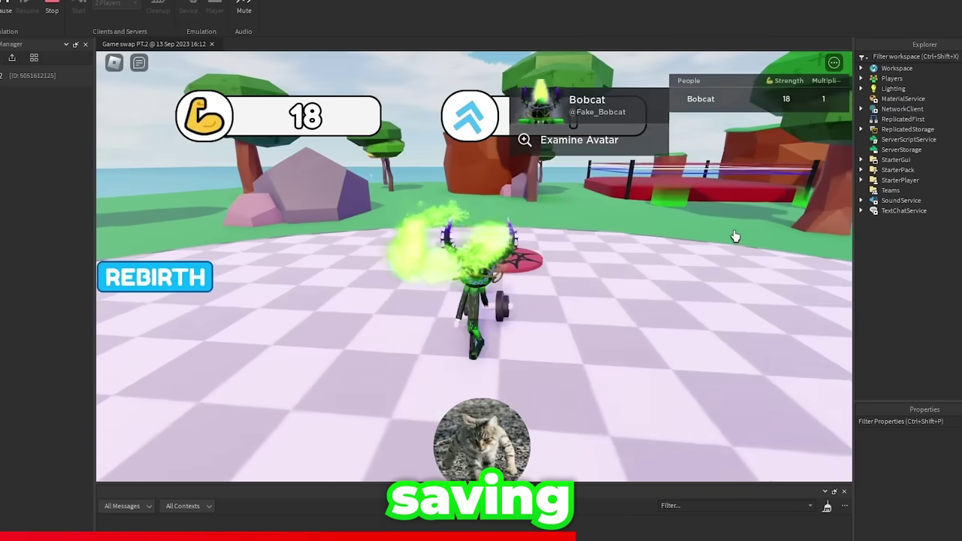
left_click(494, 206)
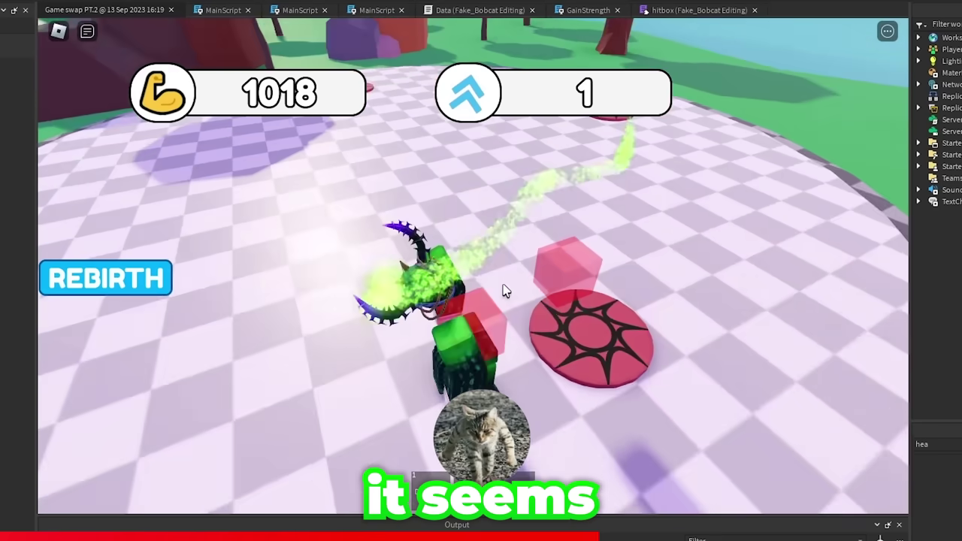
key("w")
left_click(505, 292)
key("w")
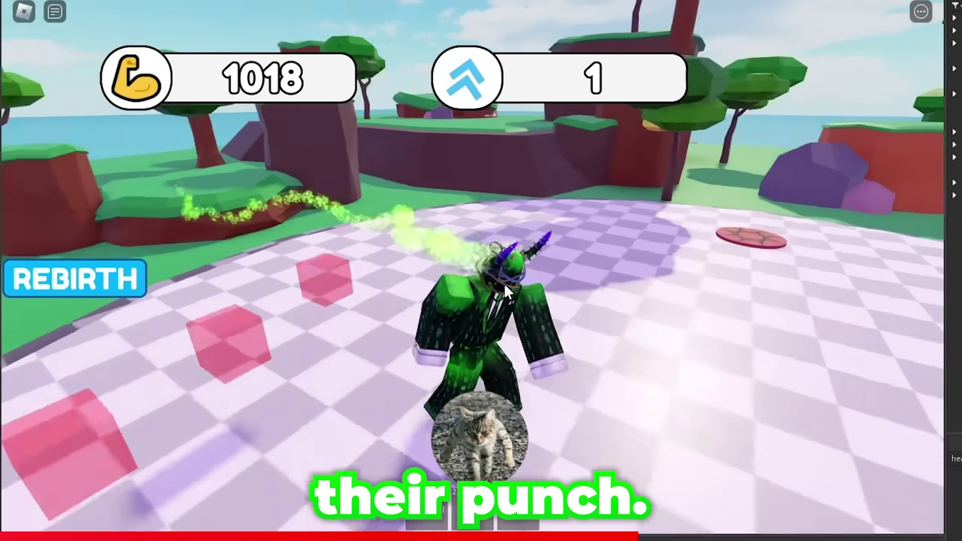
key("w")
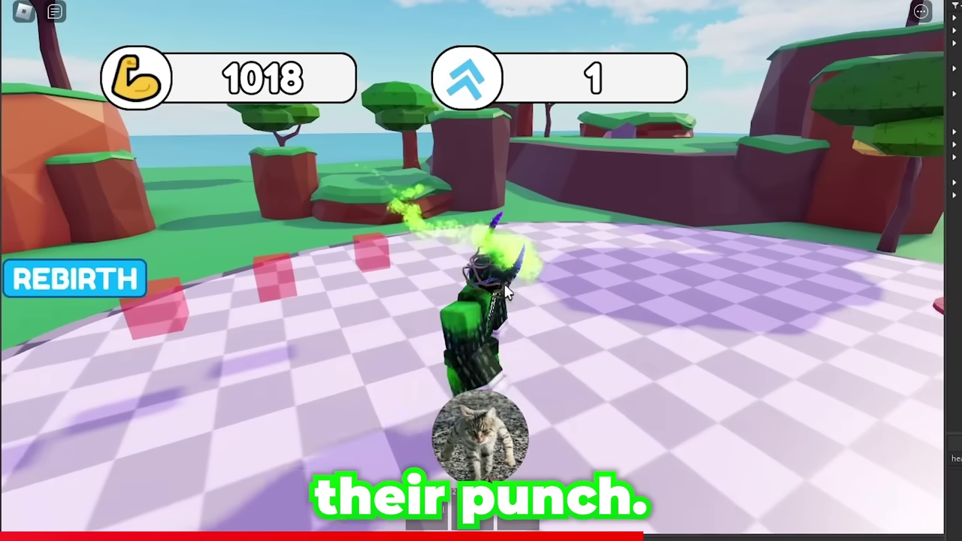
key("w")
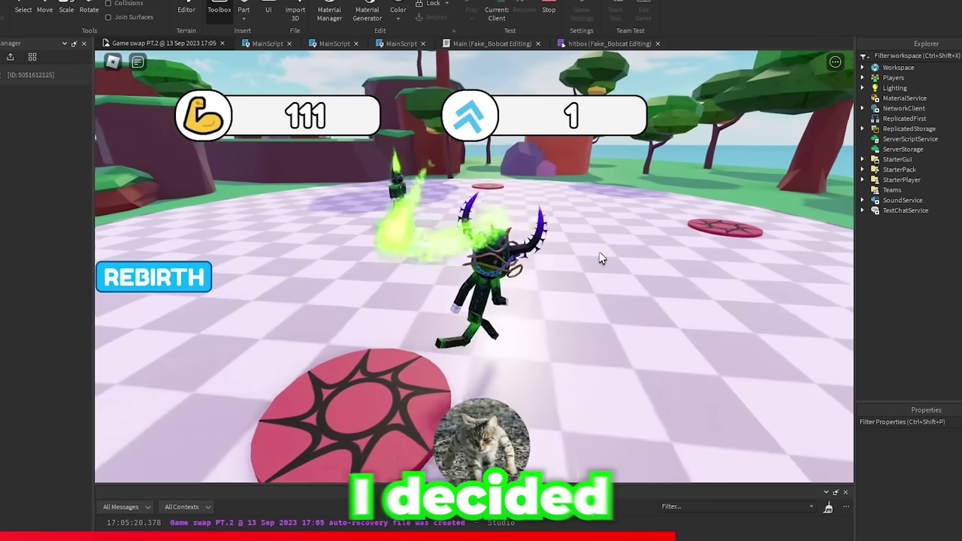
key("w")
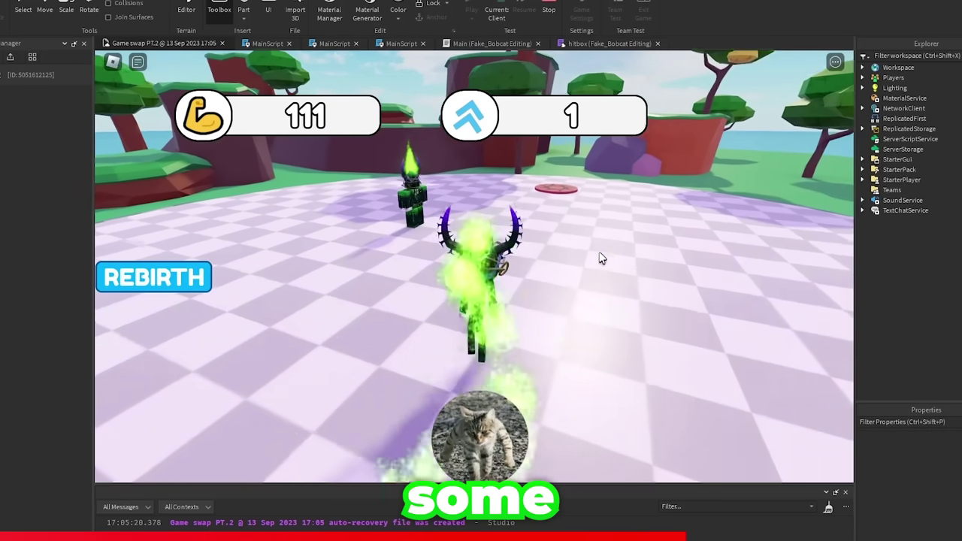
key("w")
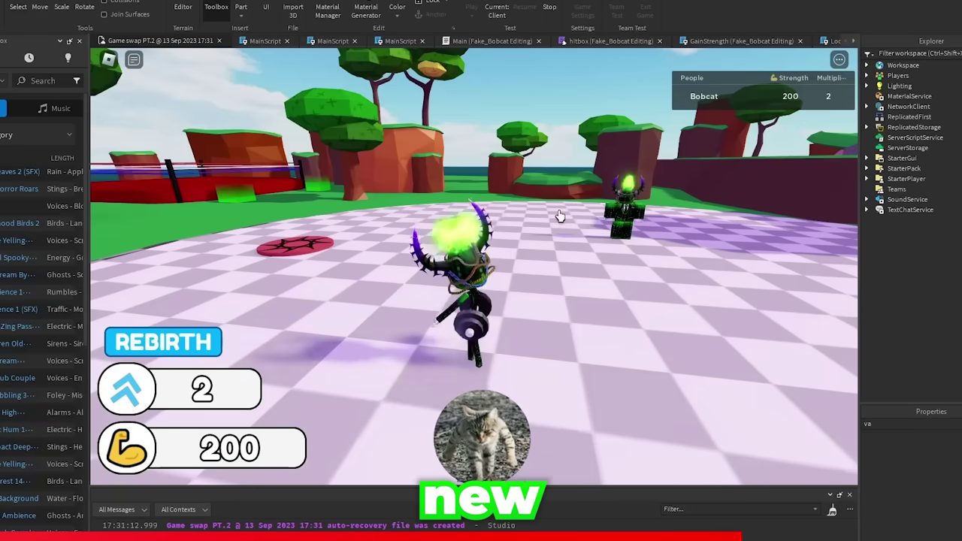
left_click(559, 217)
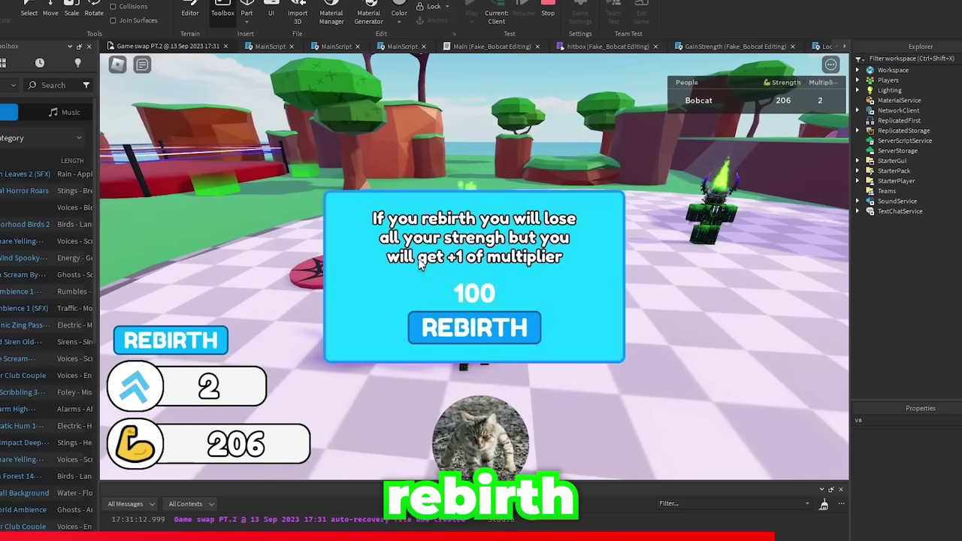
Rebirth to raise the multiplier from 2 to 3, then lift the dumbbell to rebuild strength to 164
left_click(474, 328)
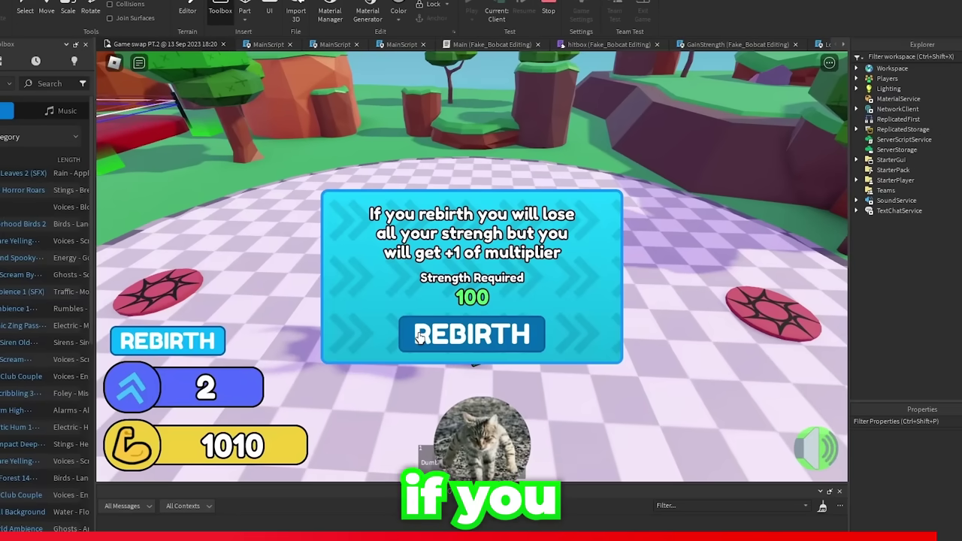
left_click(214, 342)
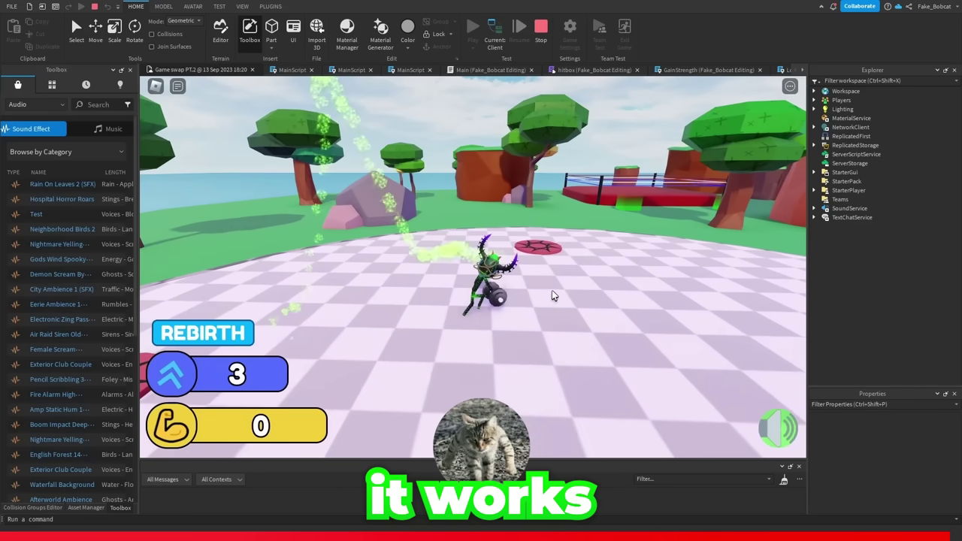
left_click(336, 362)
left_click(336, 363)
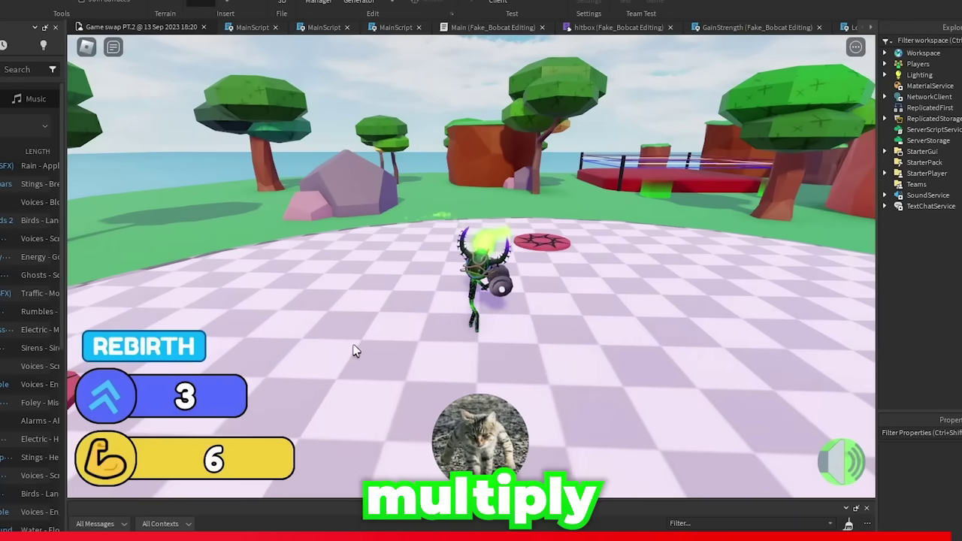
left_click(186, 470)
left_click(552, 311)
left_click(566, 308)
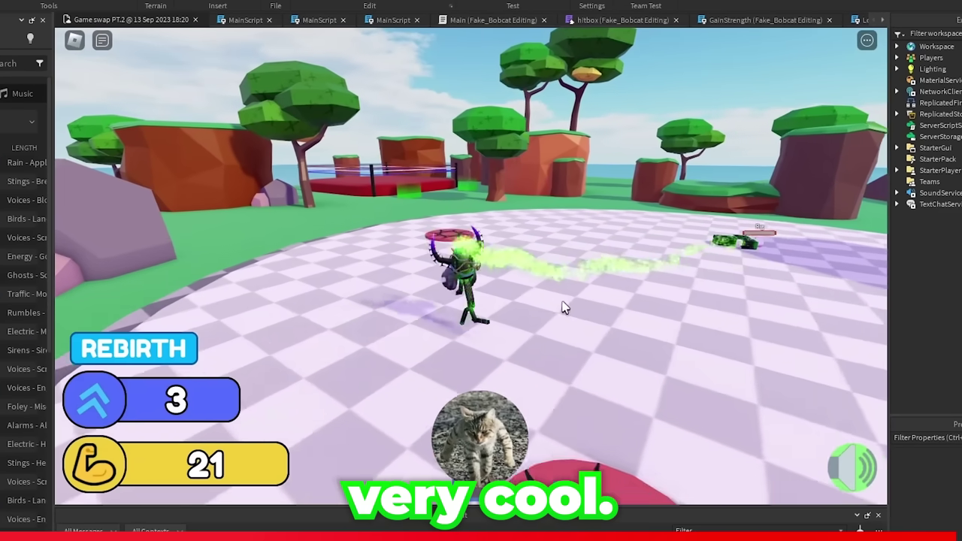
left_click(590, 293)
key("w")
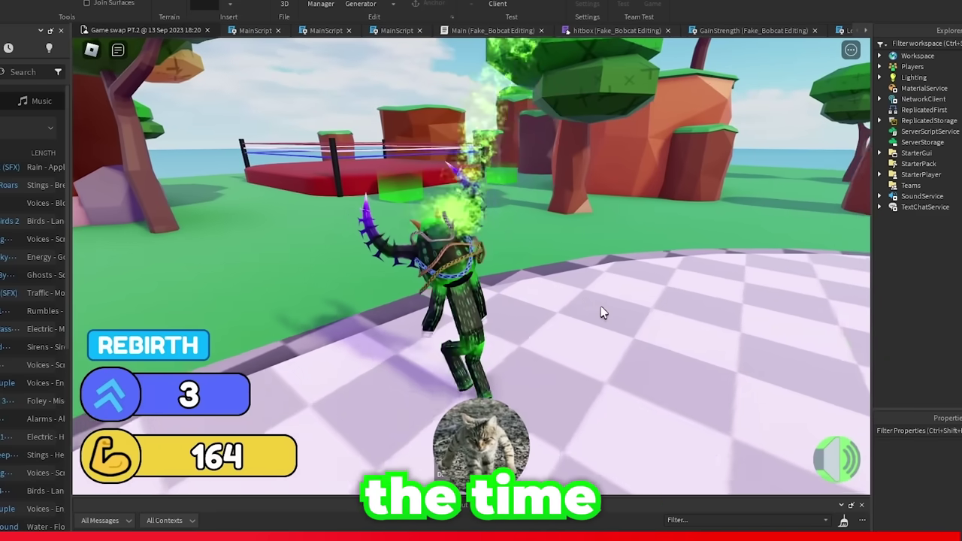
key("w")
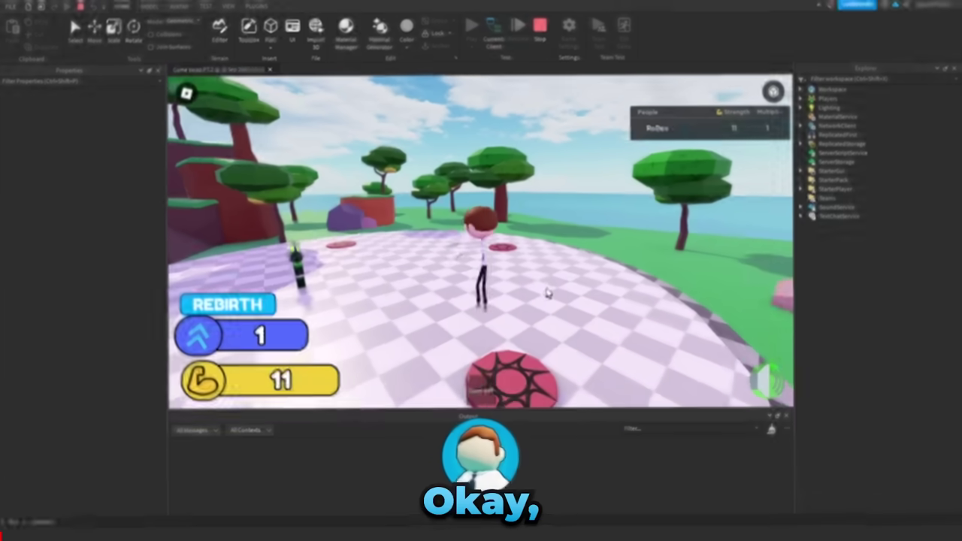
Run around the arena and along the brown path, equip the Dumbbell and lift it for strength
key("w")
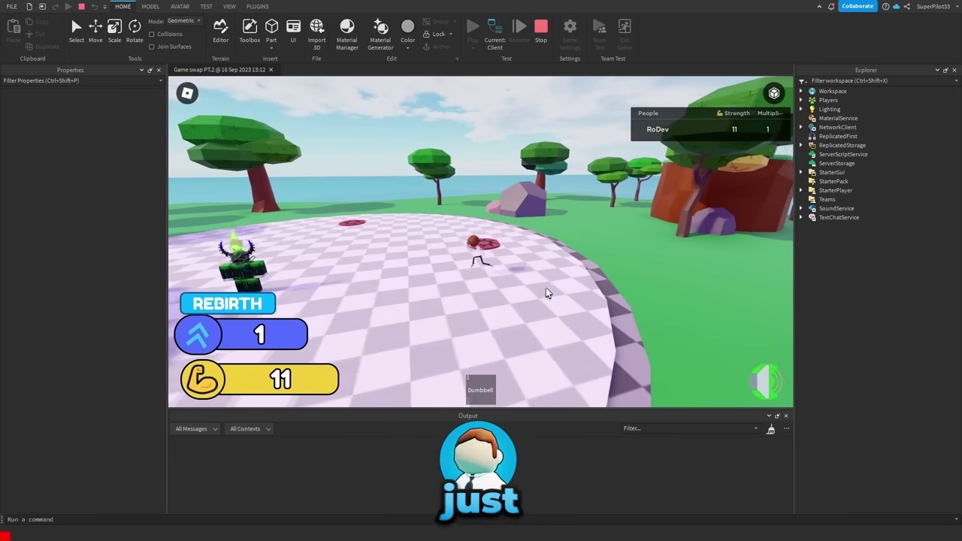
key("s")
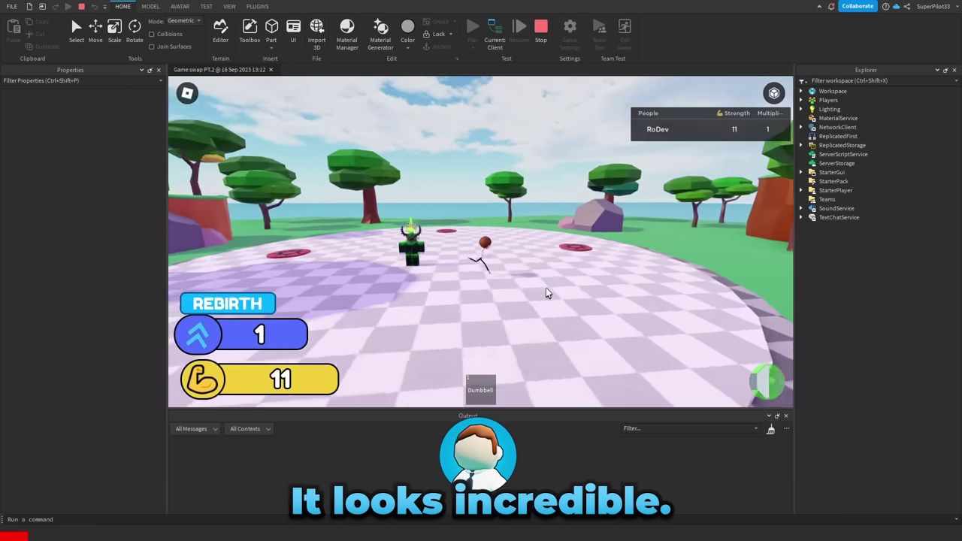
key("w")
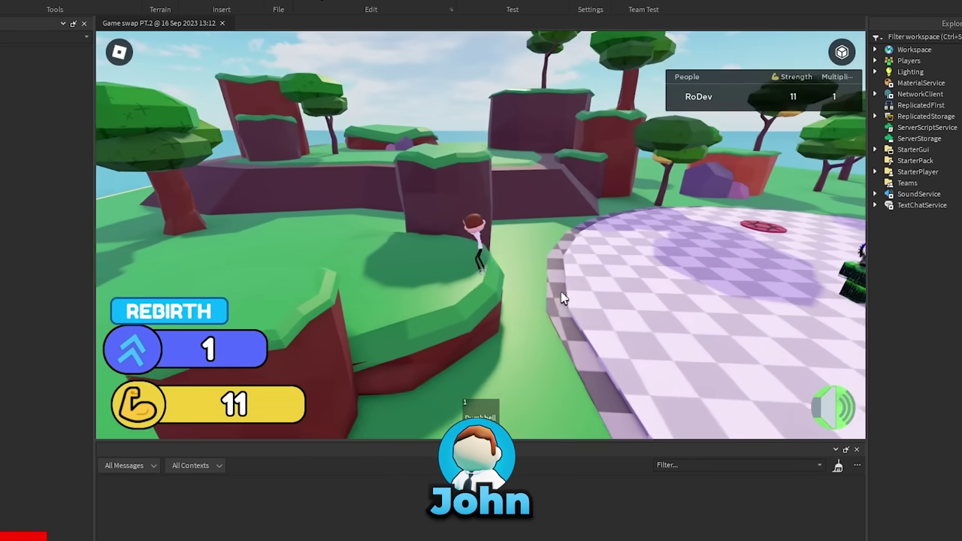
key("w")
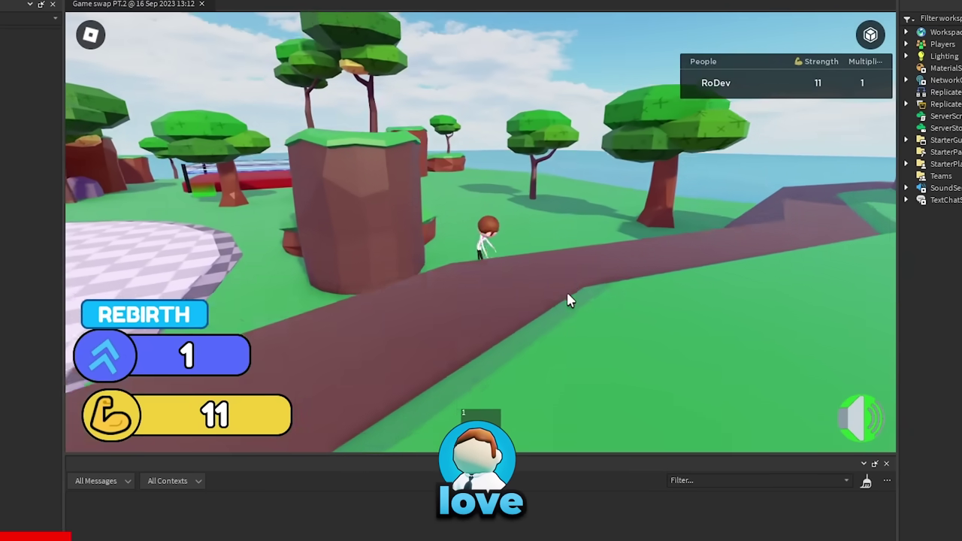
key("w")
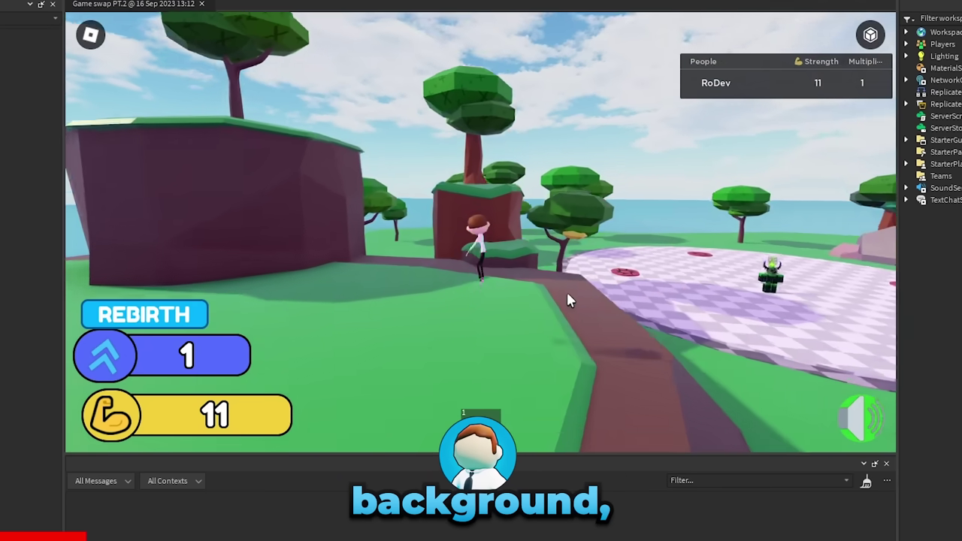
key("1")
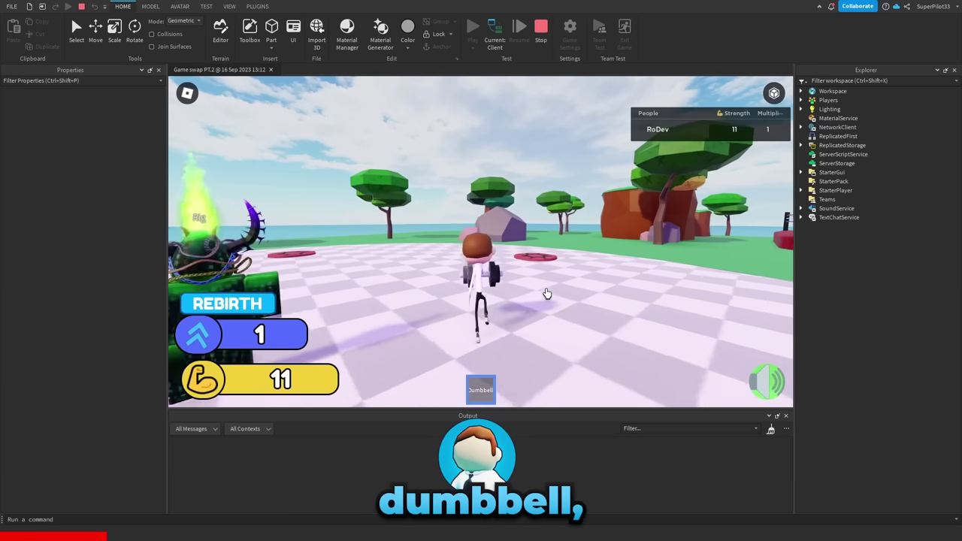
key("w")
left_click(546, 293)
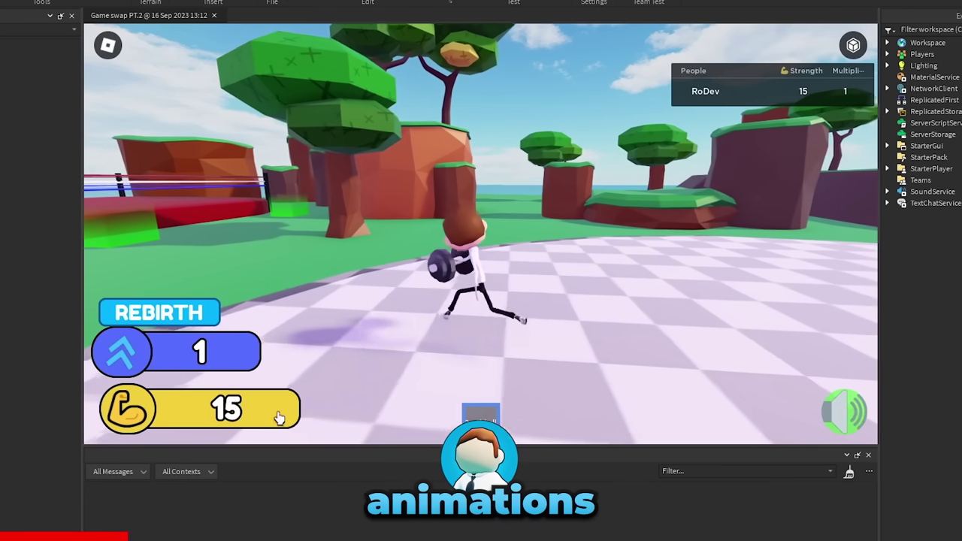
key("w")
left_click(544, 299)
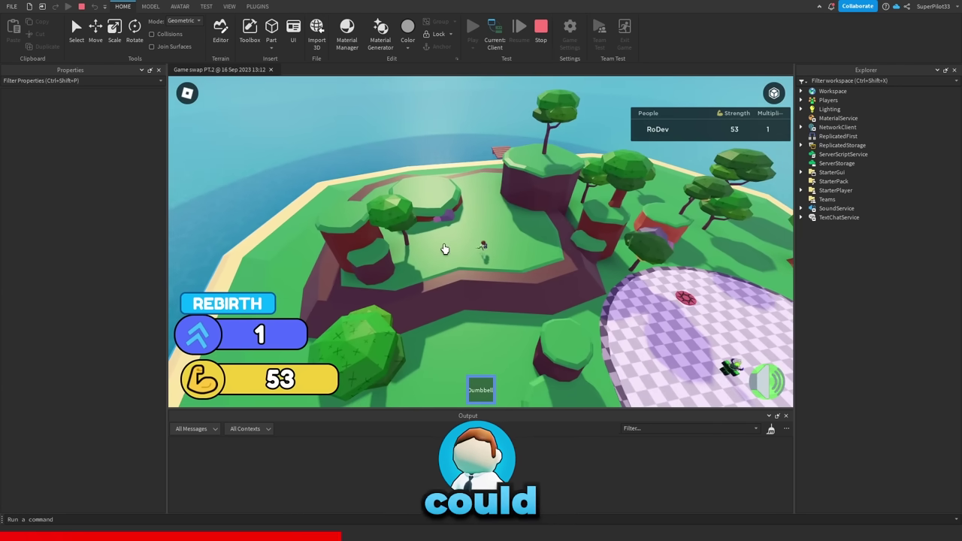
Run past the ring across the checkered floor onto the rebirth pad
right_click_drag(443, 249, 445, 253)
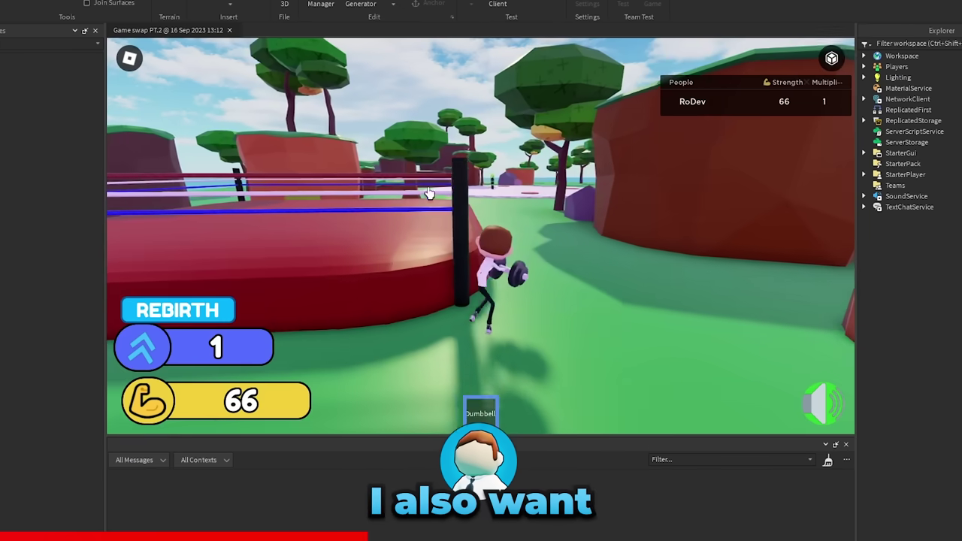
key("w")
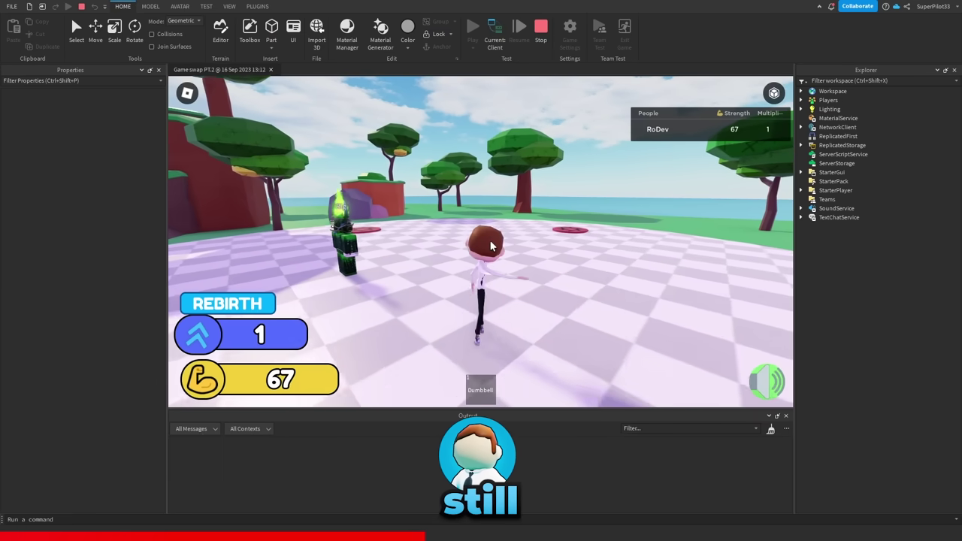
key("w")
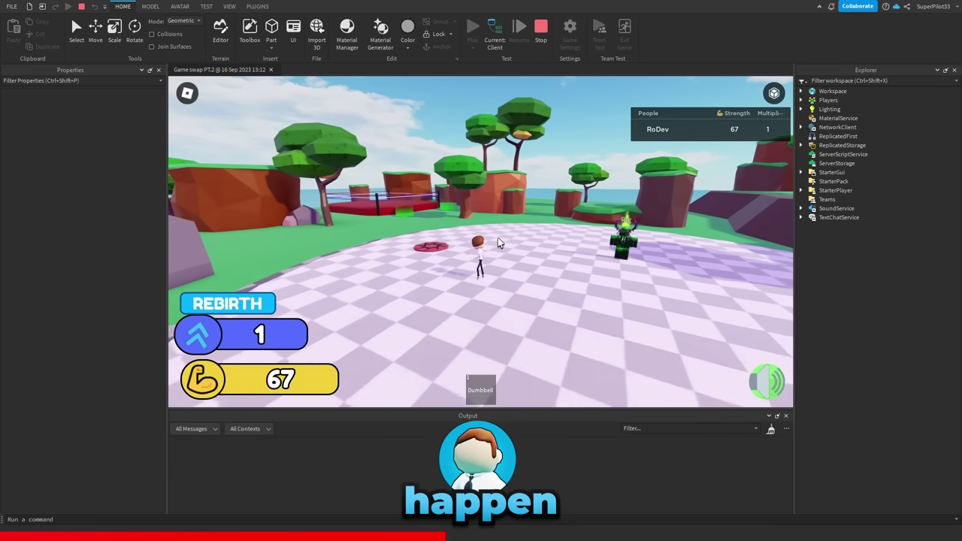
key("a")
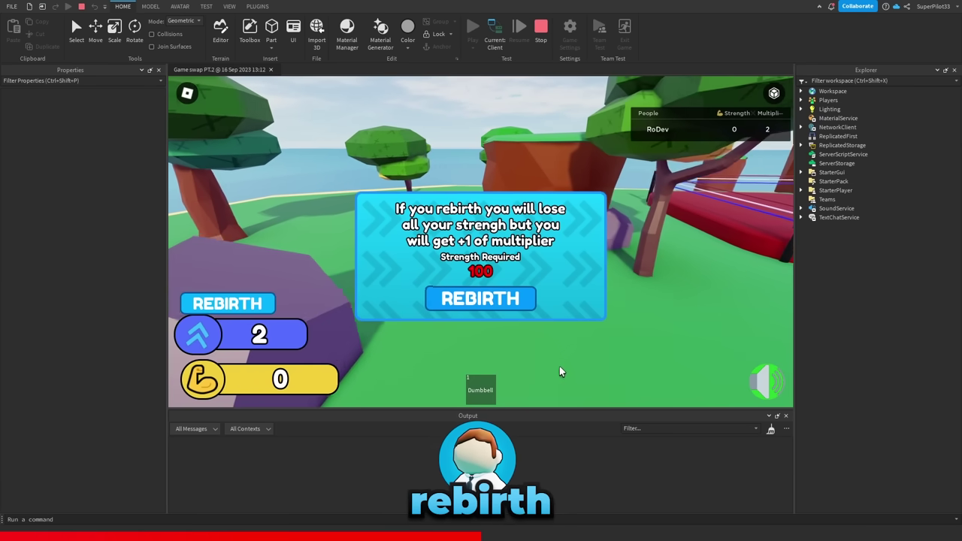
Equip the dumbbell, lift it repeatedly to rebuild strength to 48, and dismiss the rebirth prompt
key("1")
left_click(556, 368)
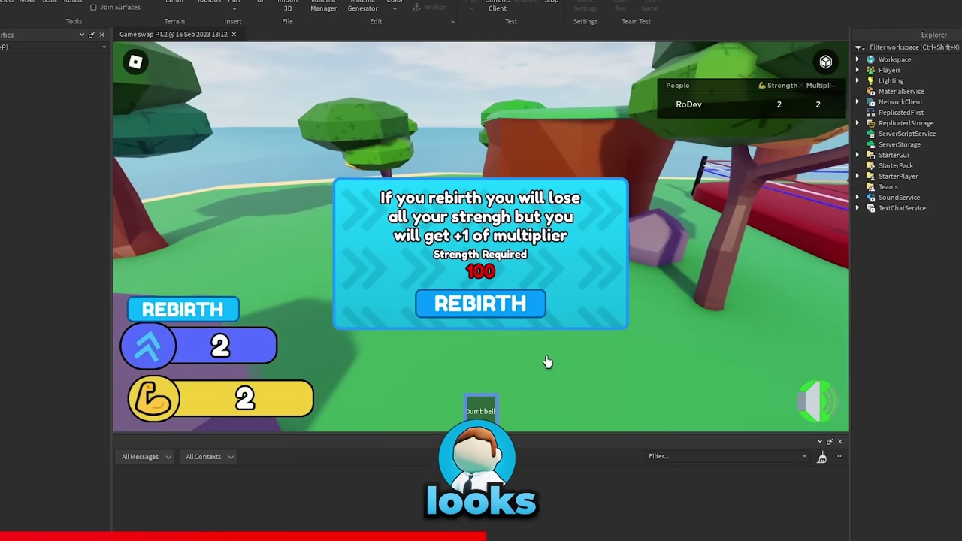
left_click(543, 360)
left_click(543, 361)
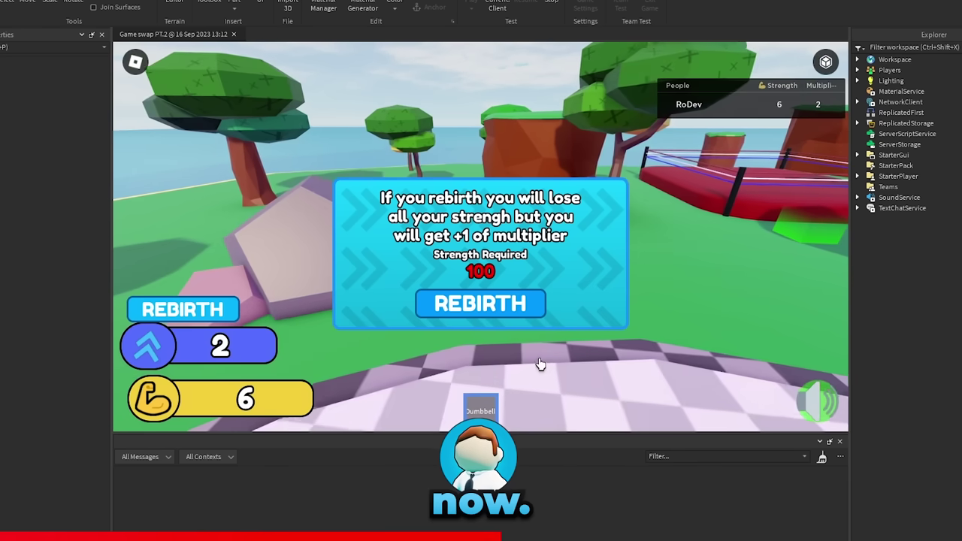
left_click(539, 364)
left_click(518, 323)
left_click(485, 272)
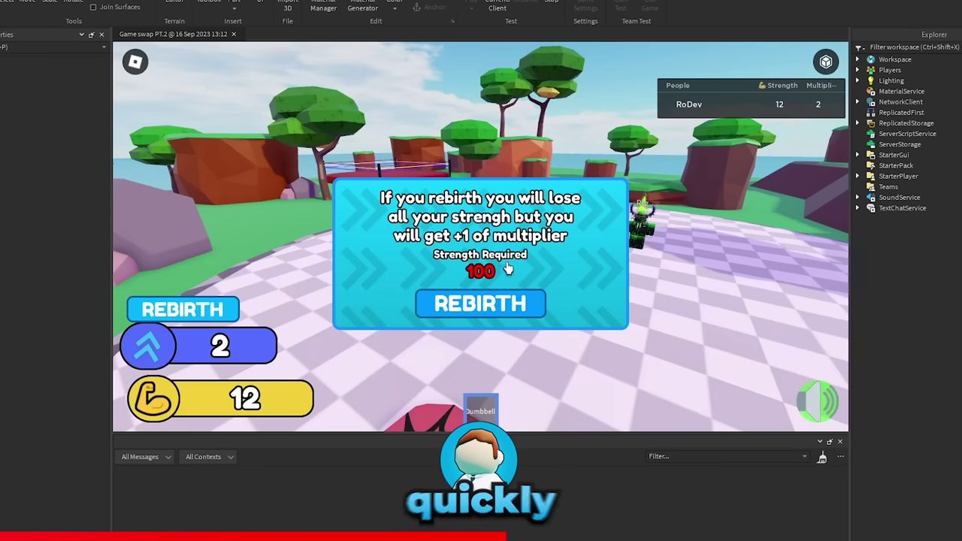
left_click(466, 273)
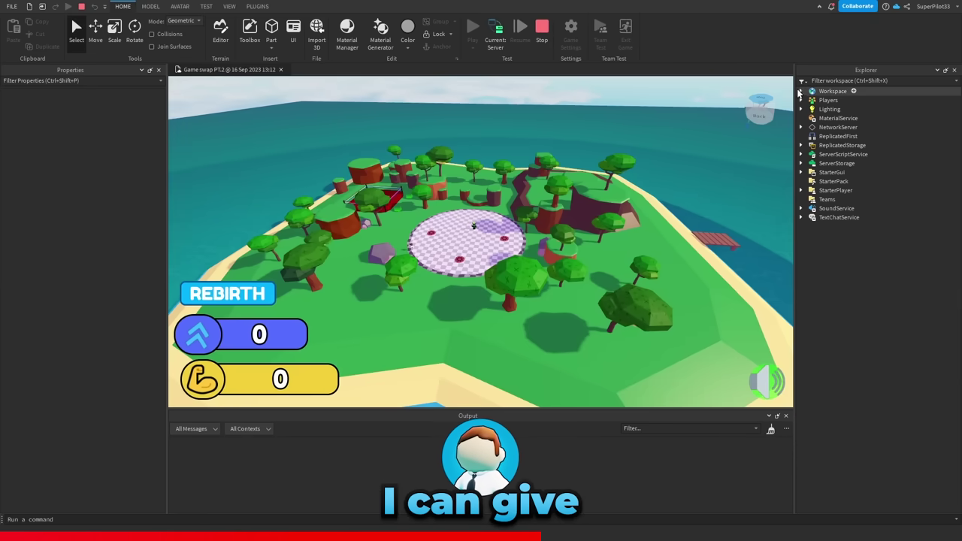
Set the player's leaderstats Strength value to 1234125 in Explorer
left_click(801, 101)
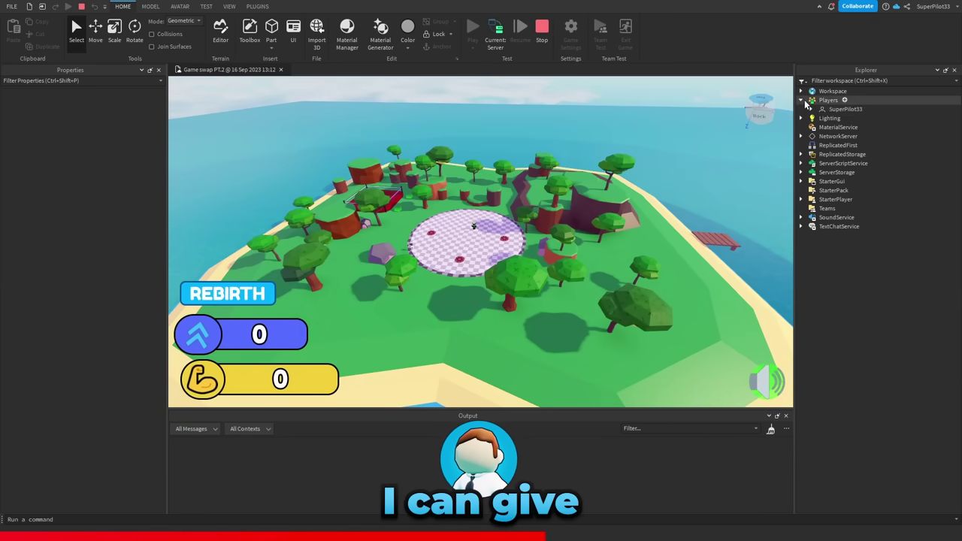
left_click(821, 118)
left_click(863, 136)
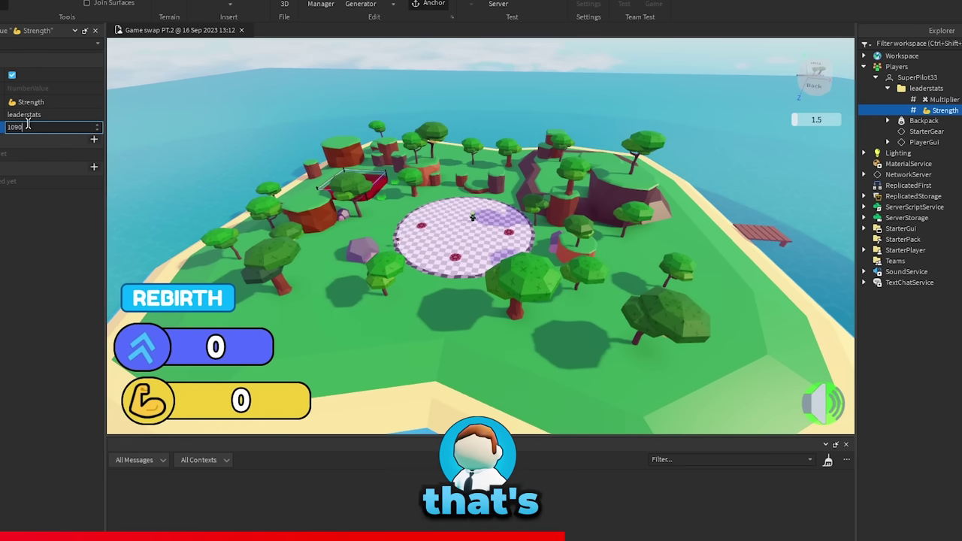
left_click(27, 126)
type("1234125")
key("Return")
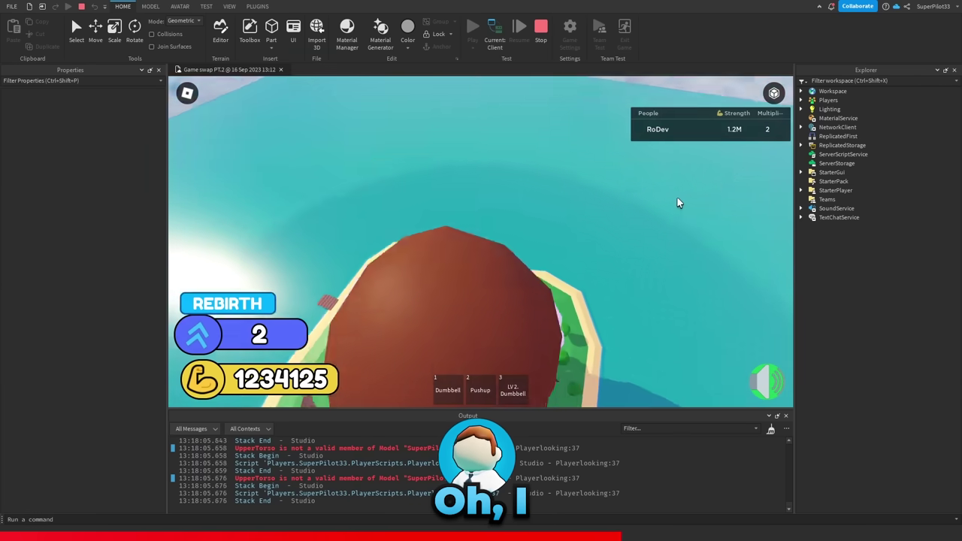
Rebirth the character to raise the multiplier to 3
right_click_drag(677, 203, 632, 278)
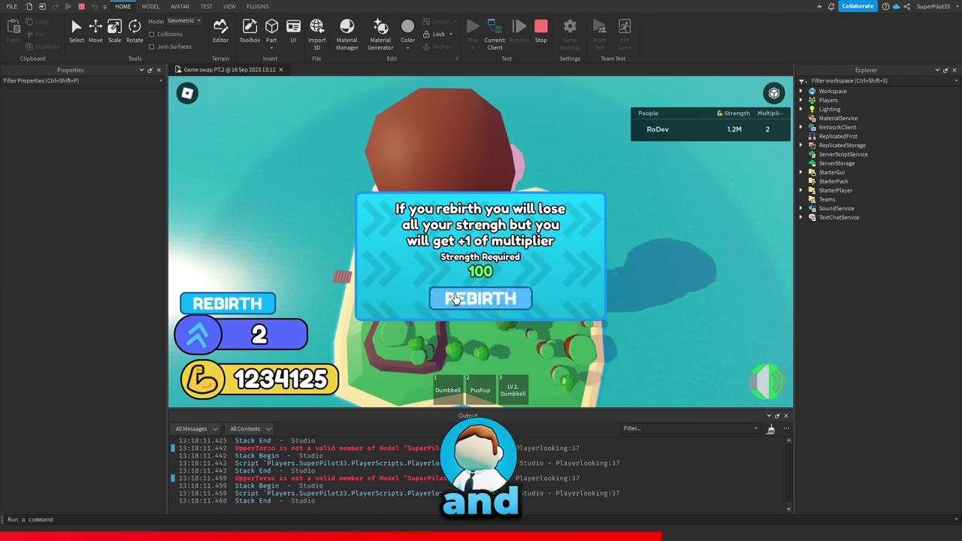
left_click(476, 294)
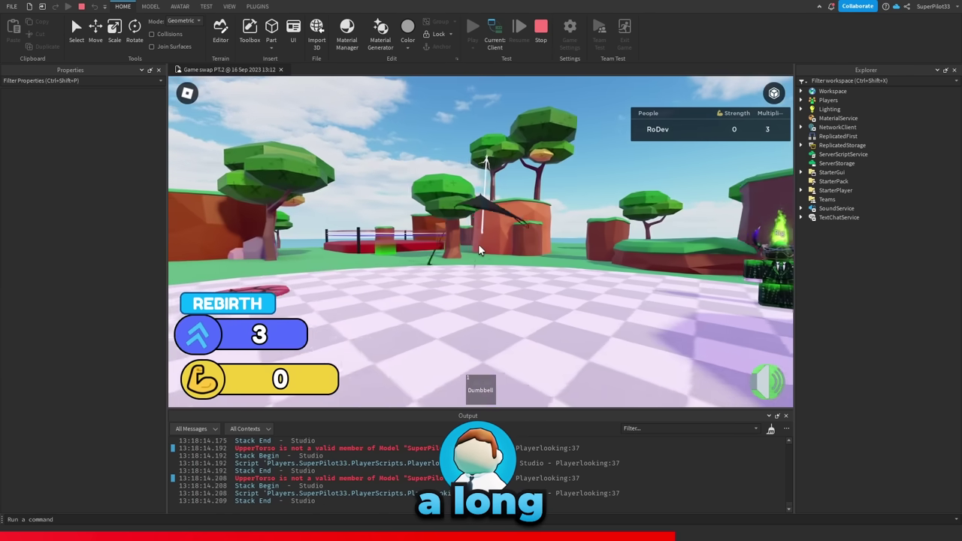
right_click_drag(478, 243, 478, 245)
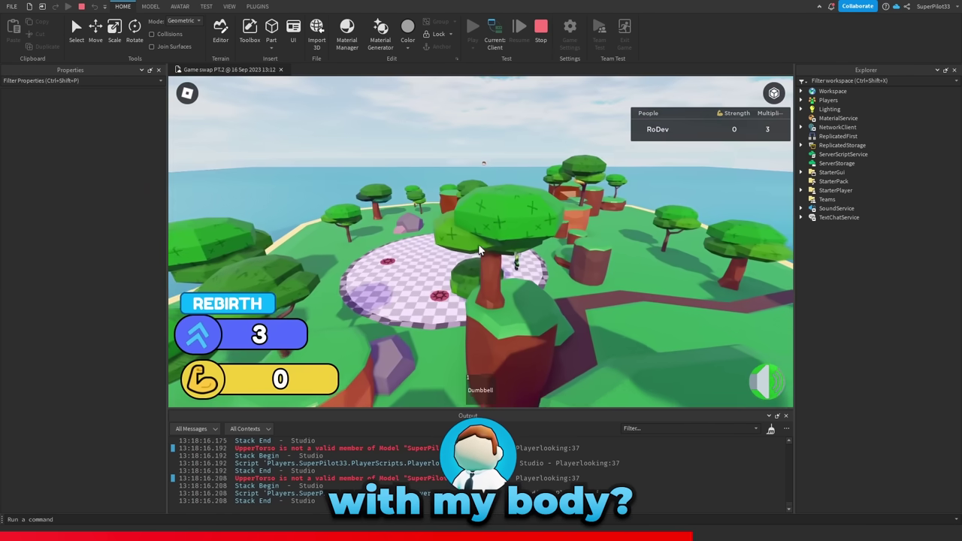
Equip the dumbbell and lift it repeatedly to train strength back up to 1006
key("1")
left_click(479, 245)
left_click(478, 245)
left_click(479, 245)
left_click(496, 246)
left_click(509, 248)
left_click(510, 248)
left_click(509, 248)
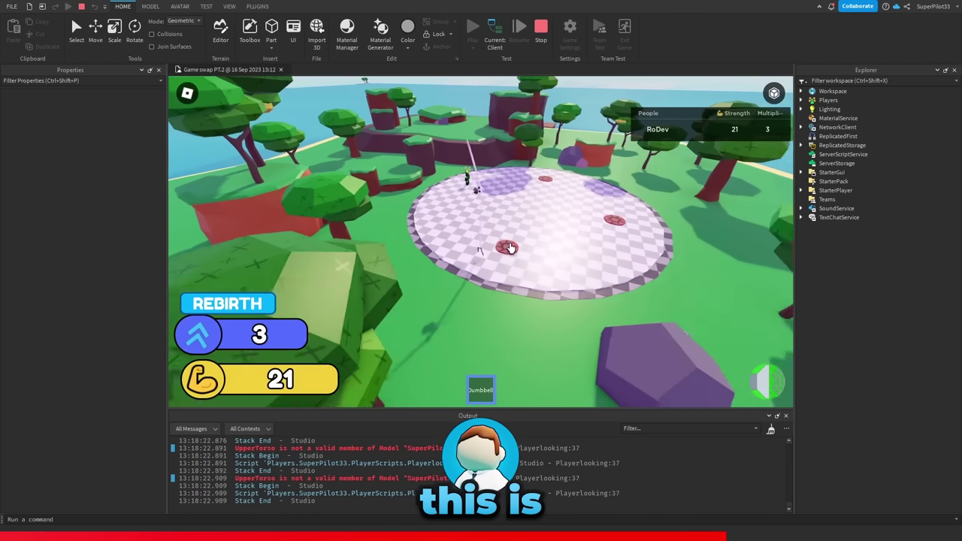
left_click(484, 298)
left_click(483, 298)
left_click(483, 298)
left_click(484, 297)
left_click(484, 298)
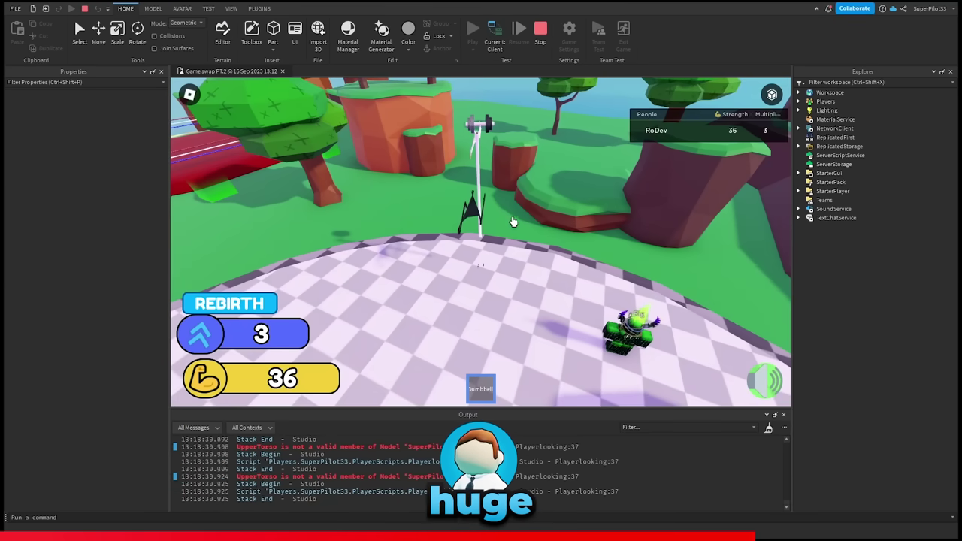
key("w")
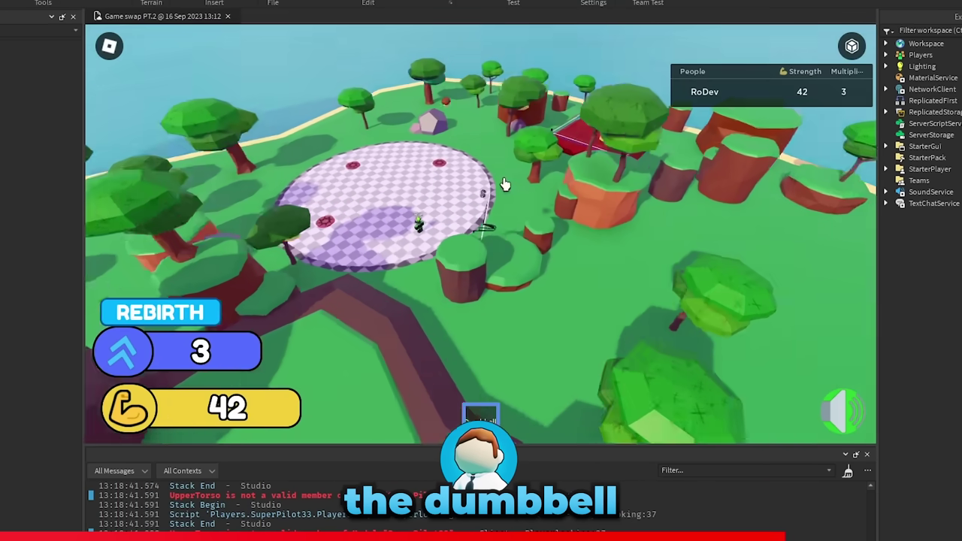
scroll(510, 163, "up", 5)
scroll(508, 168, "down", 10)
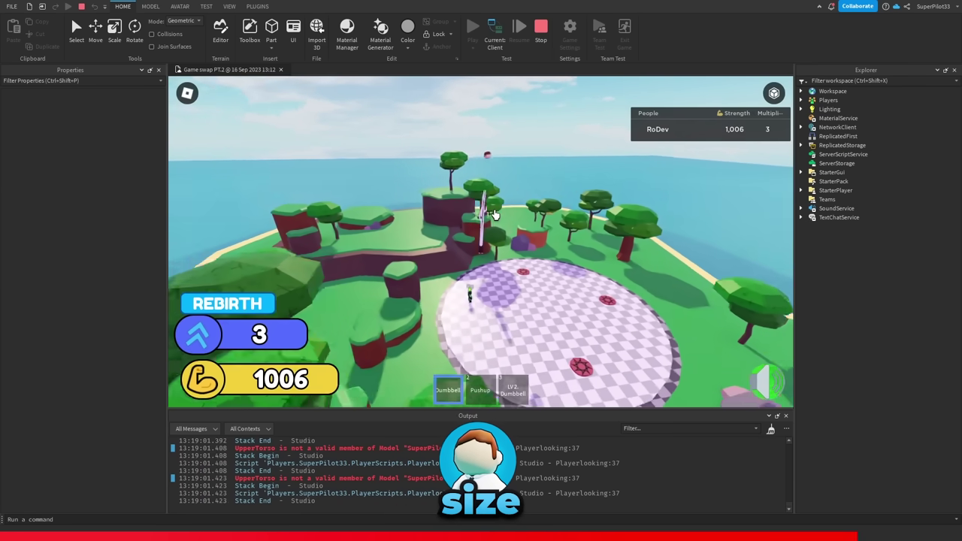
Equip the Pushup tool with key 2 and orbit the camera around the character
right_click_drag(494, 215, 494, 216)
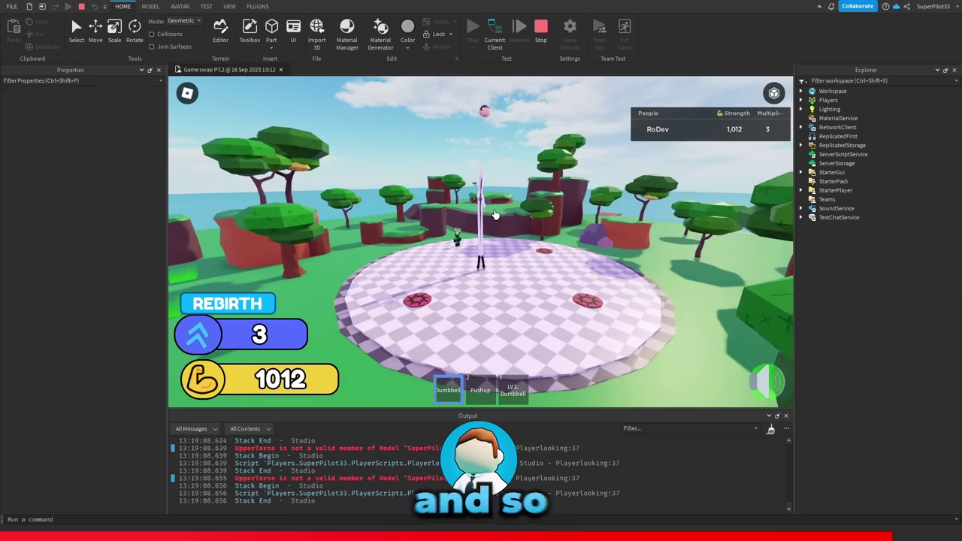
key("2")
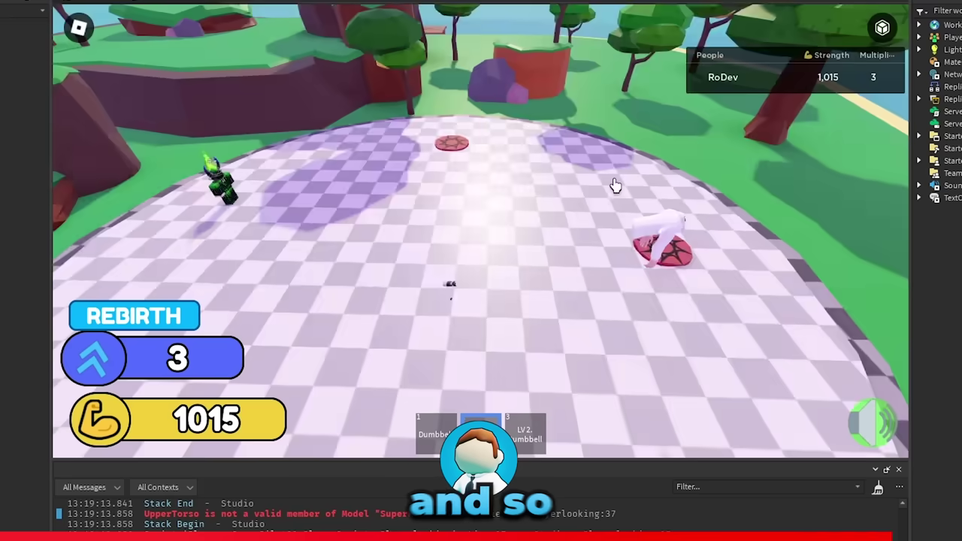
right_click_drag(614, 184, 502, 222)
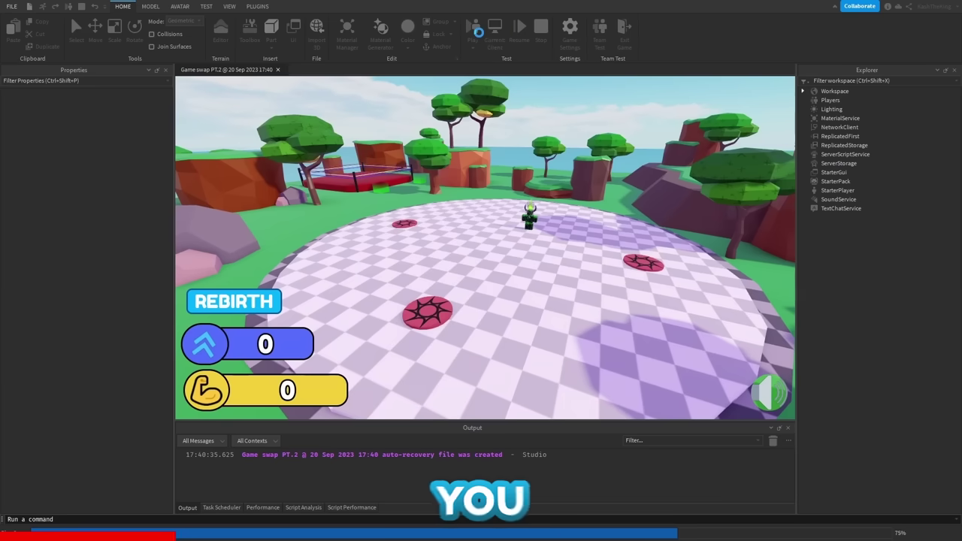
Stop the running playtest and walk the character forward across the arena in the new test
left_click(541, 27)
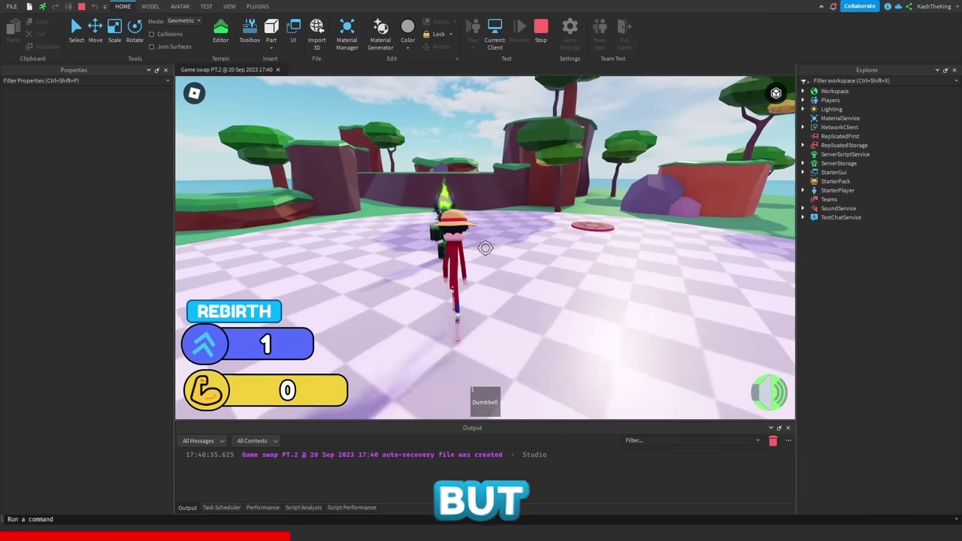
key("w")
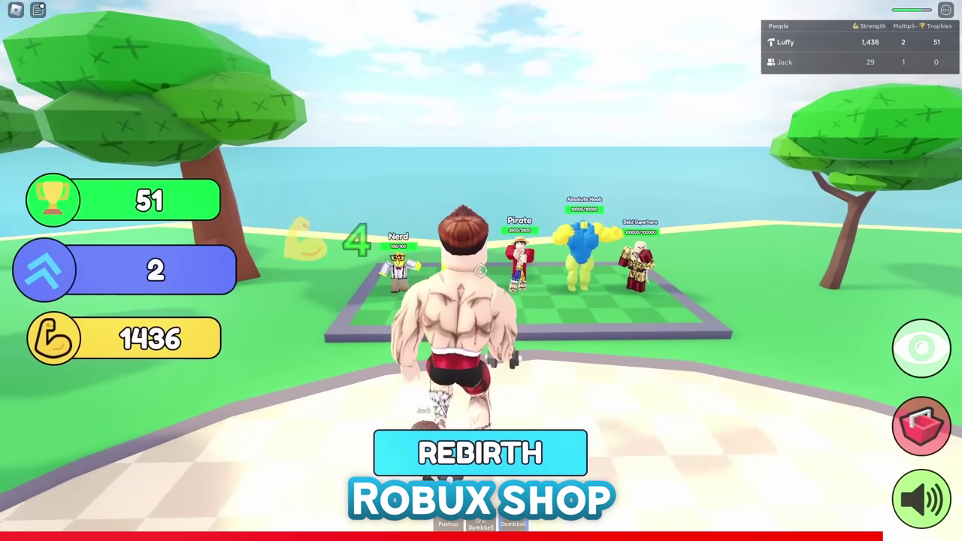
Lift the dumbbell to train strength up to 1452
left_click(481, 270)
left_click(481, 270)
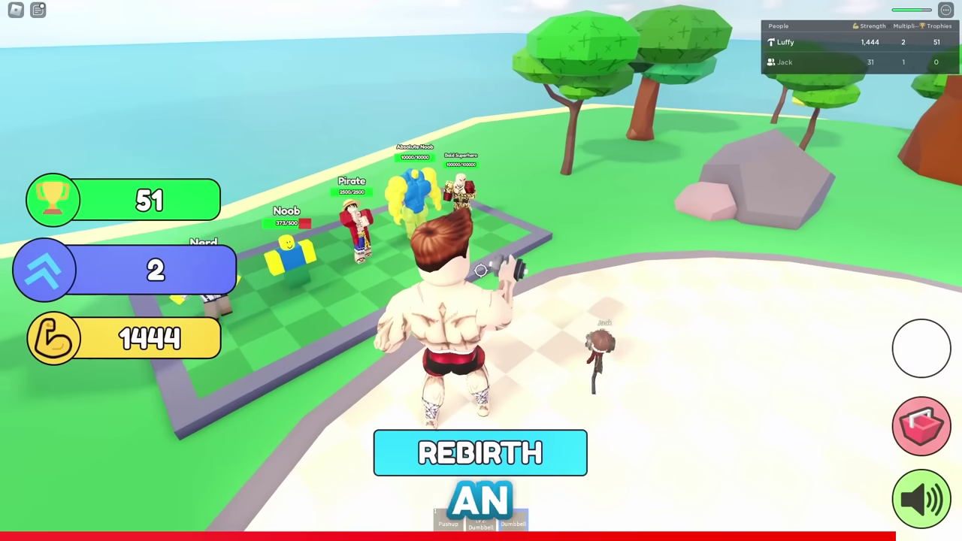
left_click(481, 269)
left_click(481, 270)
Walk onto the NPC arena and punch the Nerd until defeated, then the Noob
key("w")
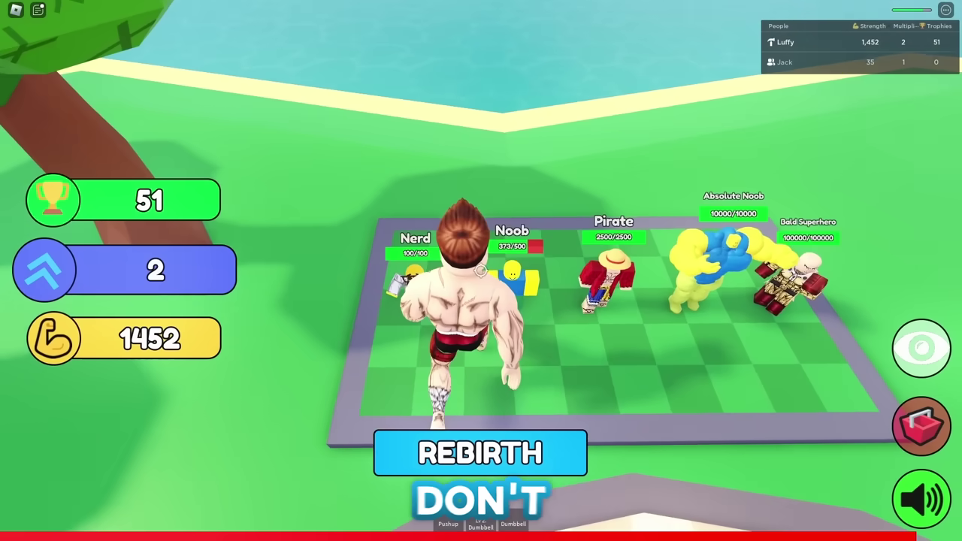
left_click(481, 269)
left_click(481, 270)
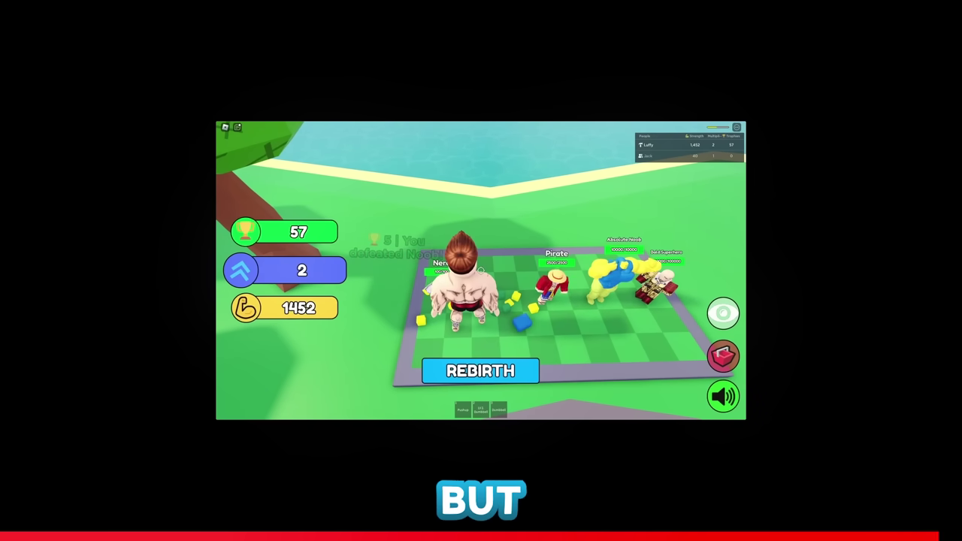
left_click(480, 270)
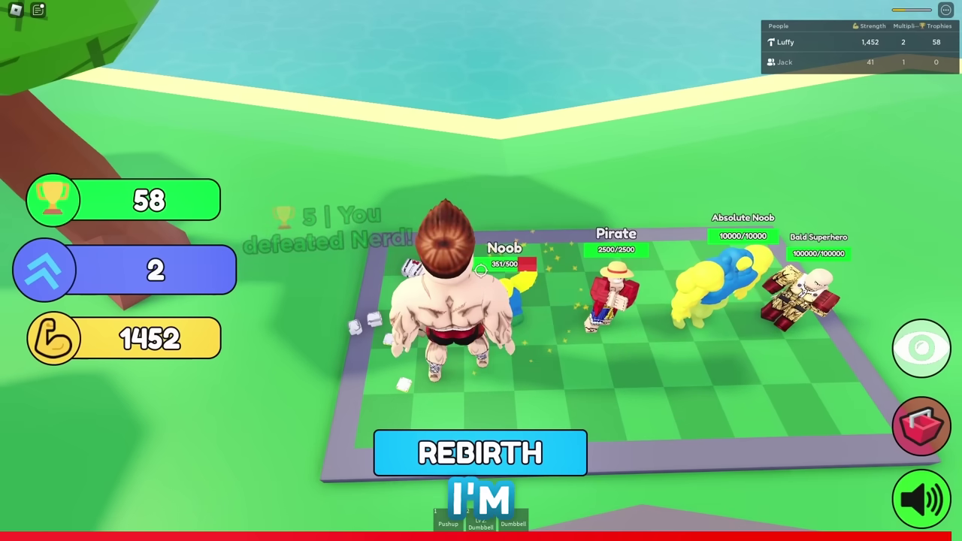
left_click(481, 270)
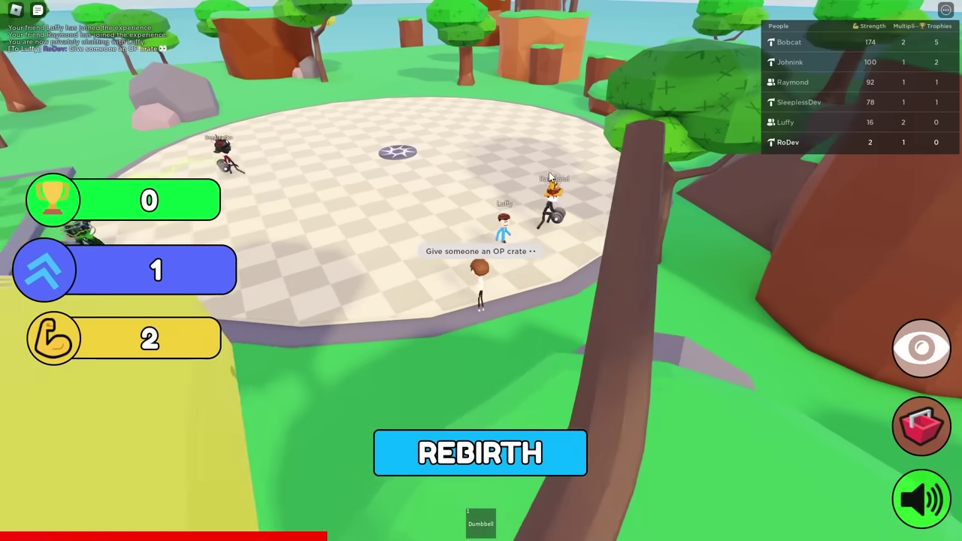
Orbit and zoom the camera to overlook the island around the character
right_click_drag(549, 178, 535, 145)
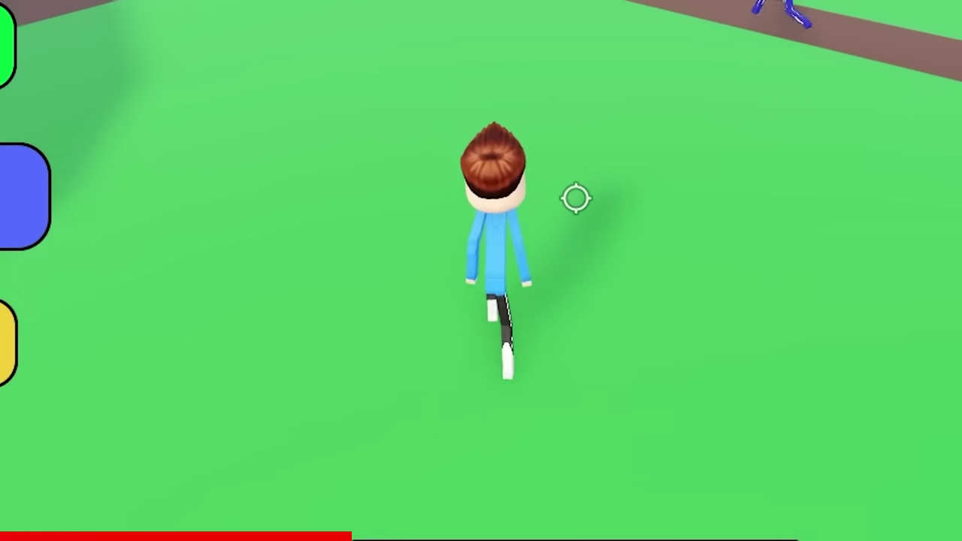
scroll(469, 277, "down", 10)
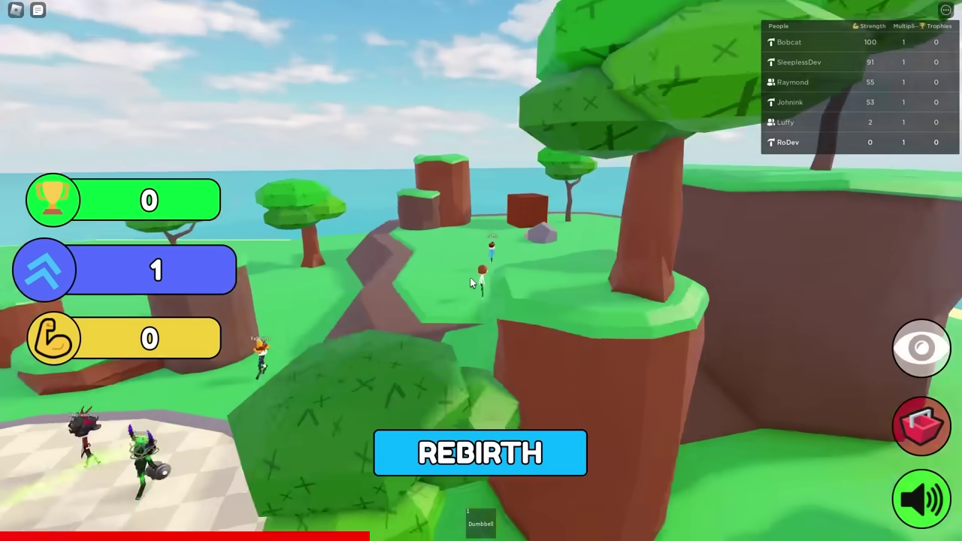
mouse_move(470, 278)
right_mouse_down()
mouse_move(430, 39)
mouse_move(481, 261)
mouse_move(470, 277)
right_mouse_up()
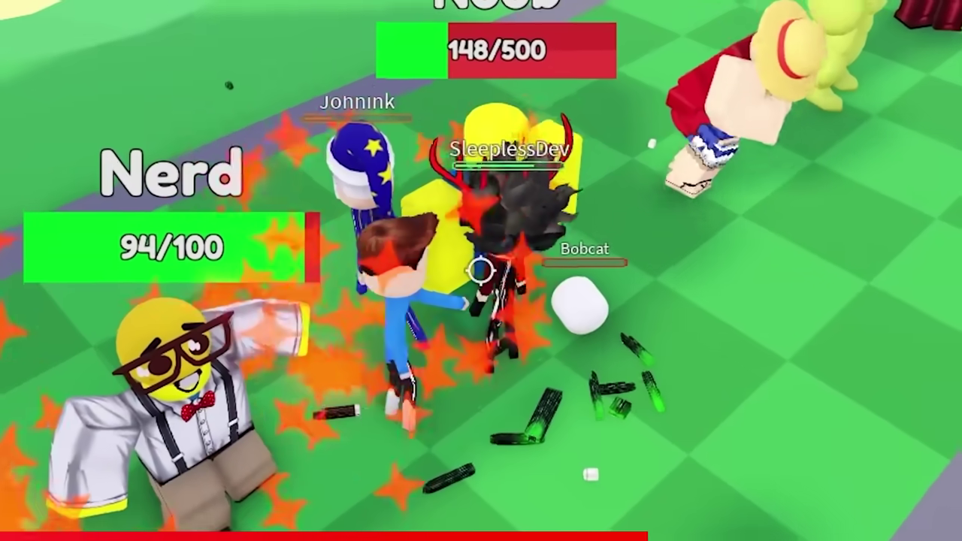
Attack the Nerd, then walk into the arena and attack the Pirate
left_click(481, 270)
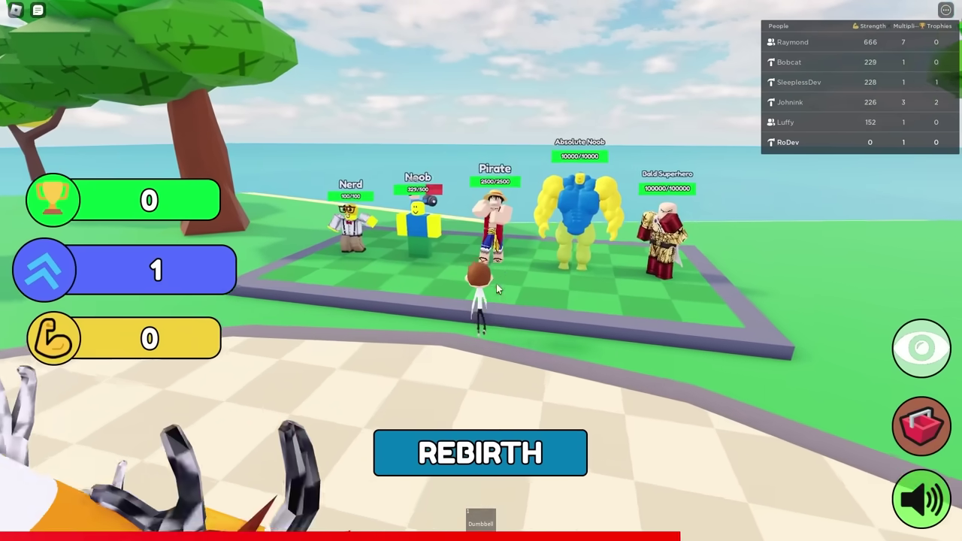
scroll(526, 316, "up", 5)
key("w")
left_click(546, 316)
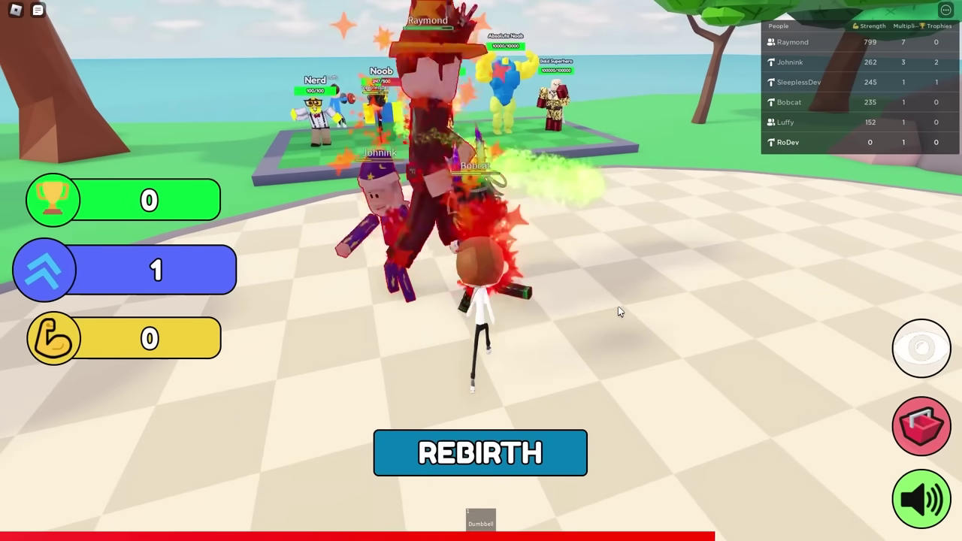
Walk across the arena floor into the crowd of players and look over the arena
key("w")
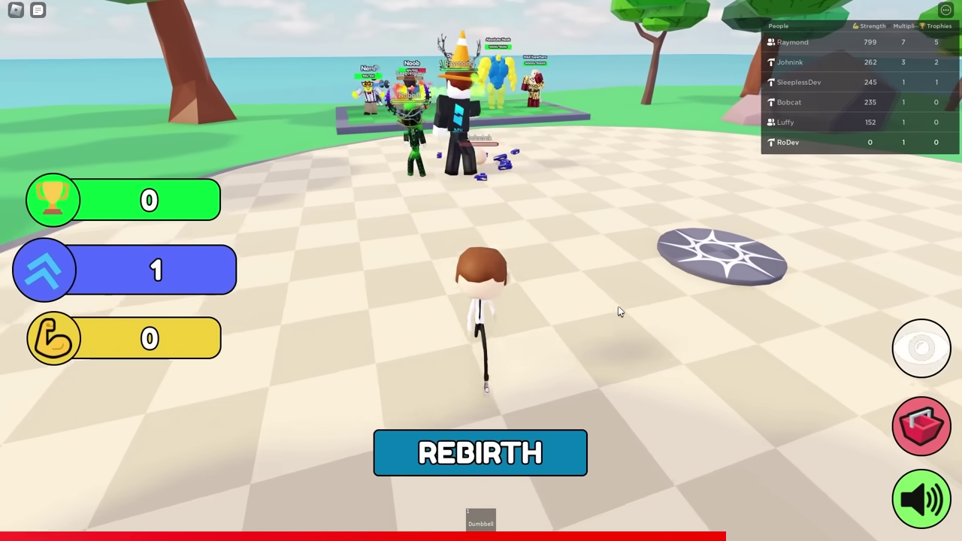
key("w")
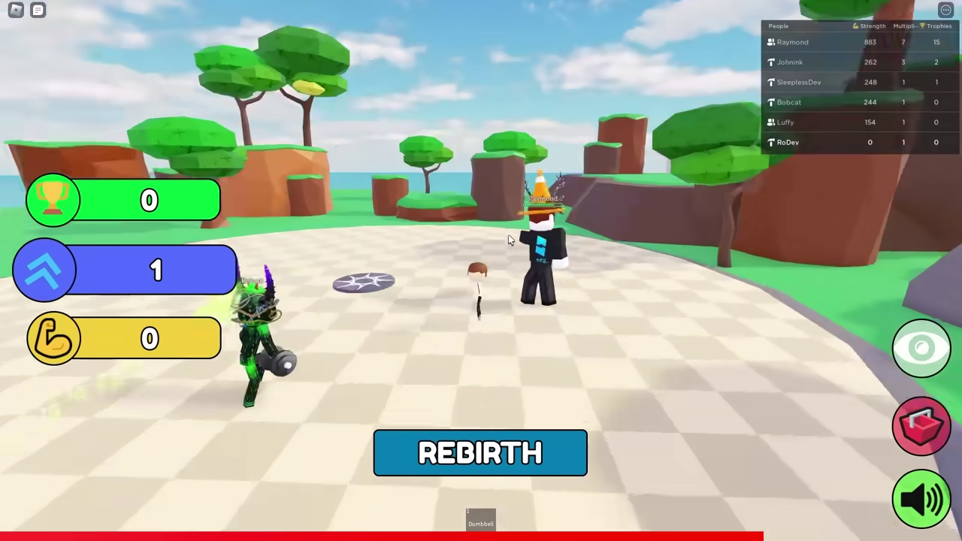
right_click_drag(508, 235, 396, 198)
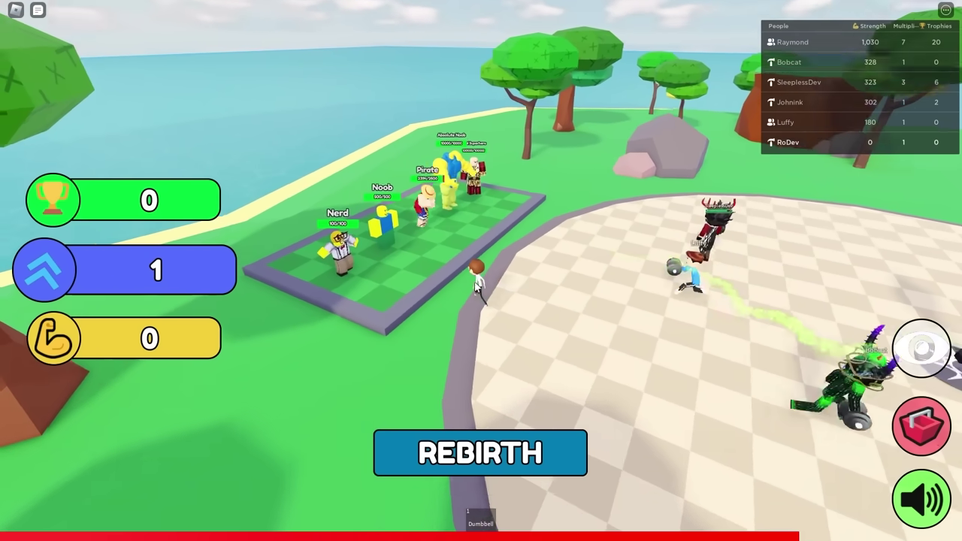
right_click_drag(475, 285, 521, 259)
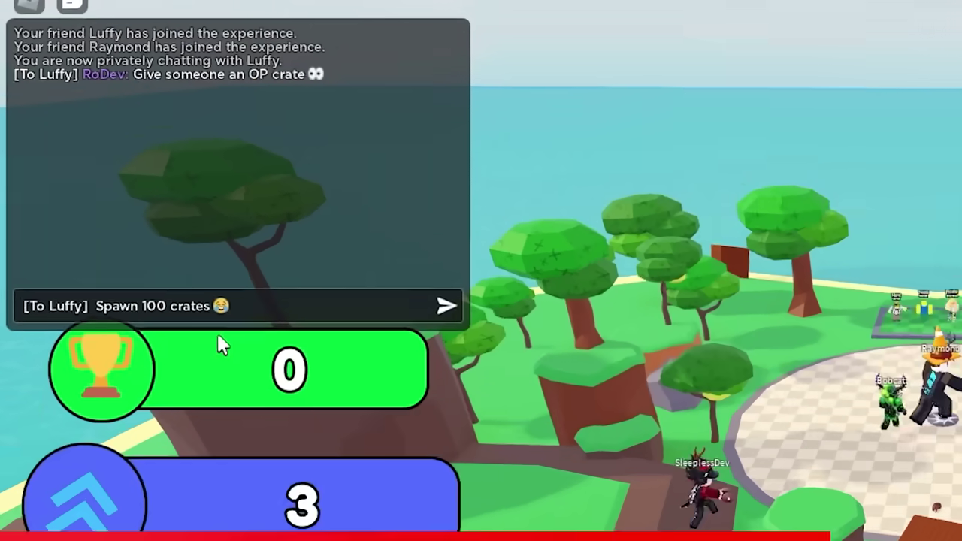
Send the private 'Spawn 100 crates' request and run toward the training pad among the crates
key("Return")
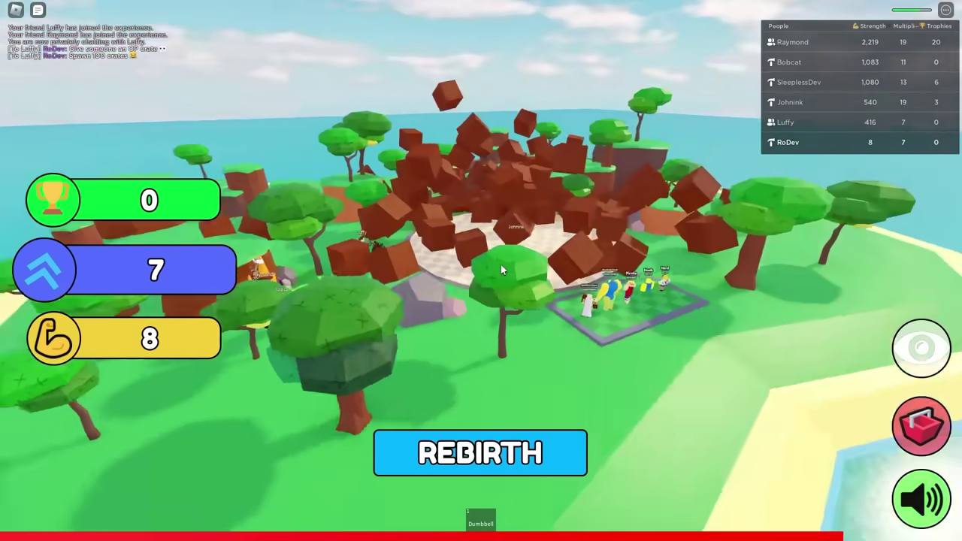
scroll(501, 267, "up", 10)
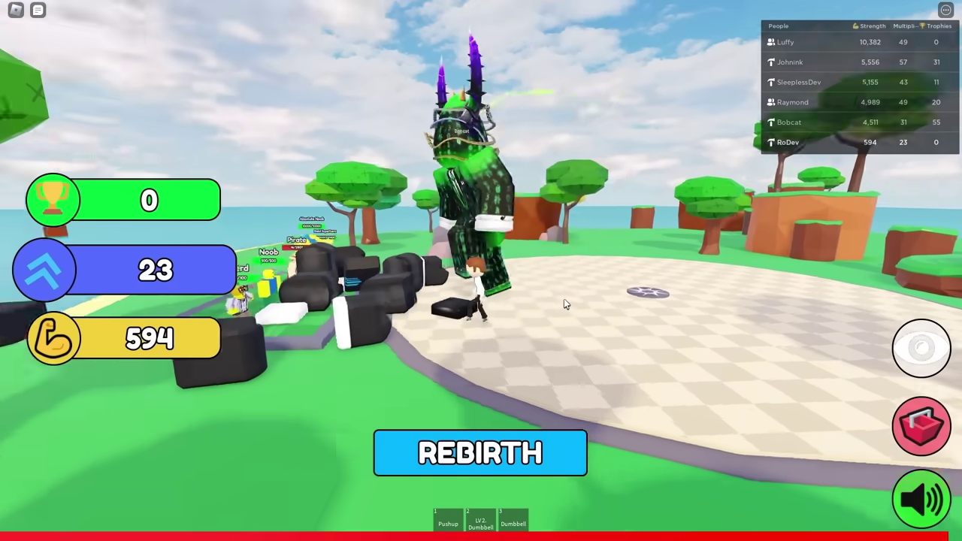
key("w")
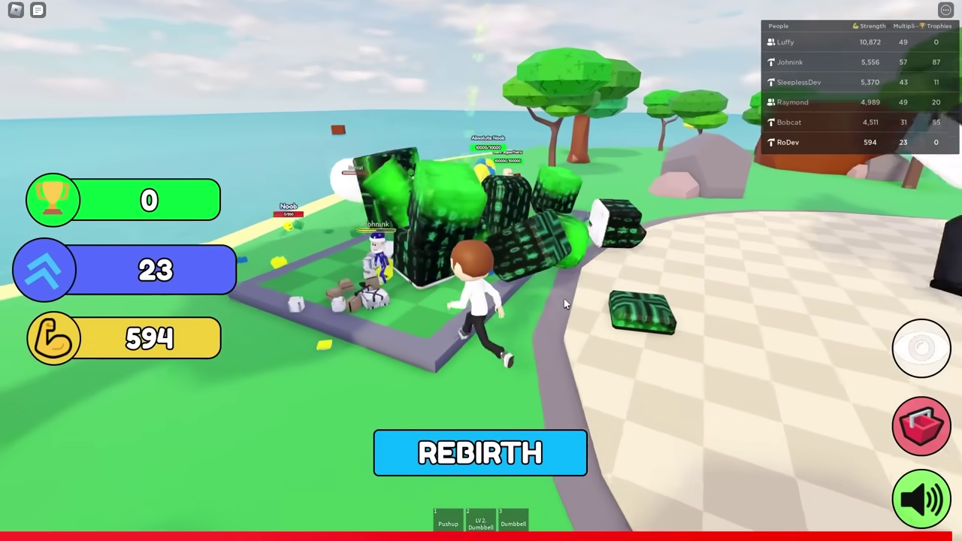